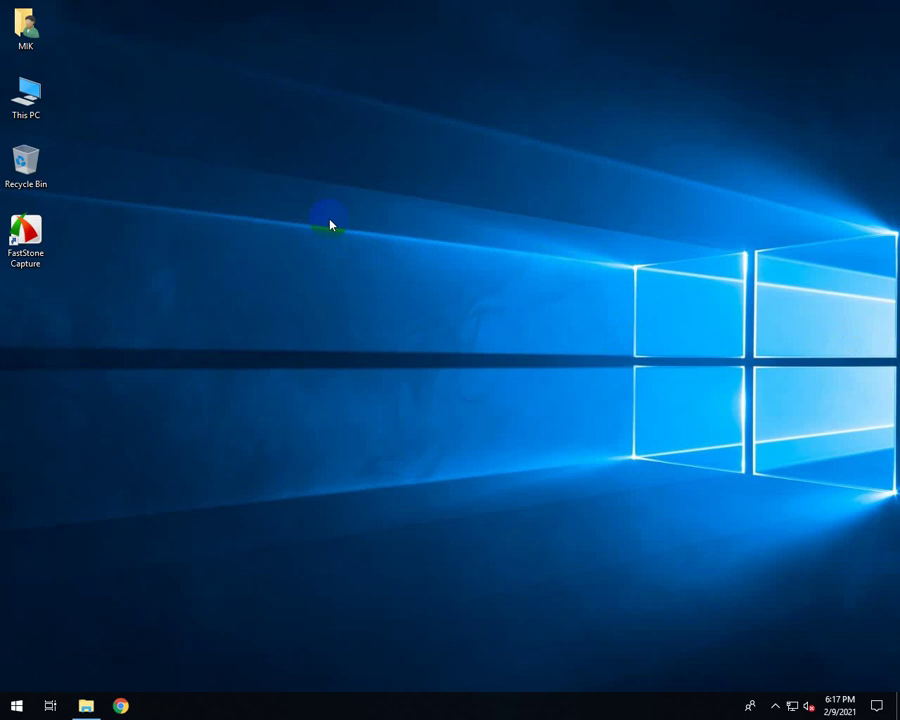
Try to run the setup batch file from the Sql Server 2000 folder inside Supporting Softwares.
{"action": "left_click", "coordinate": [88, 700]}
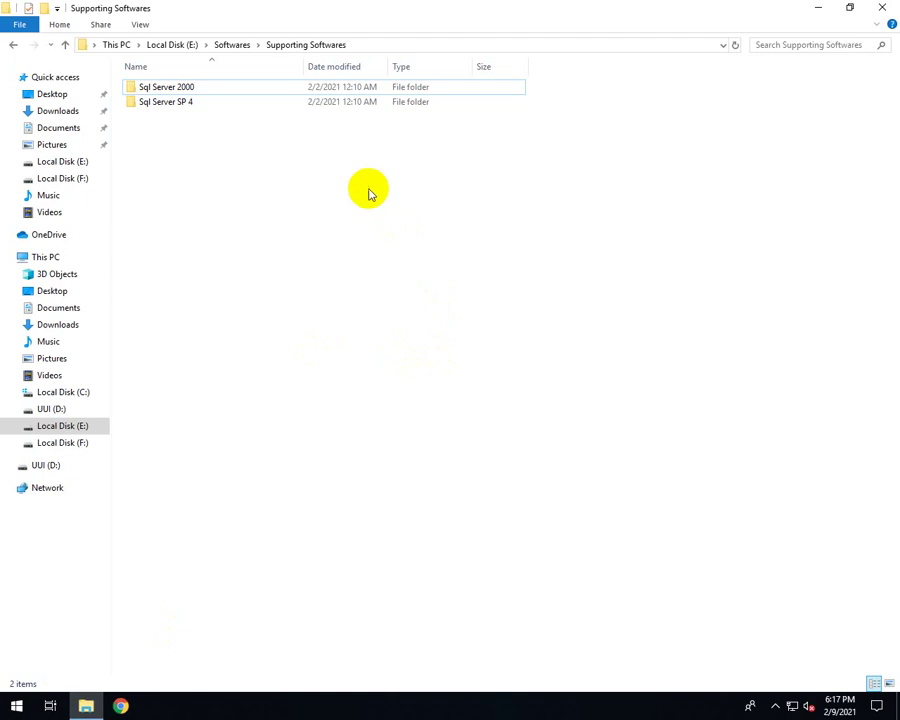
{"action": "double_click", "coordinate": [261, 88]}
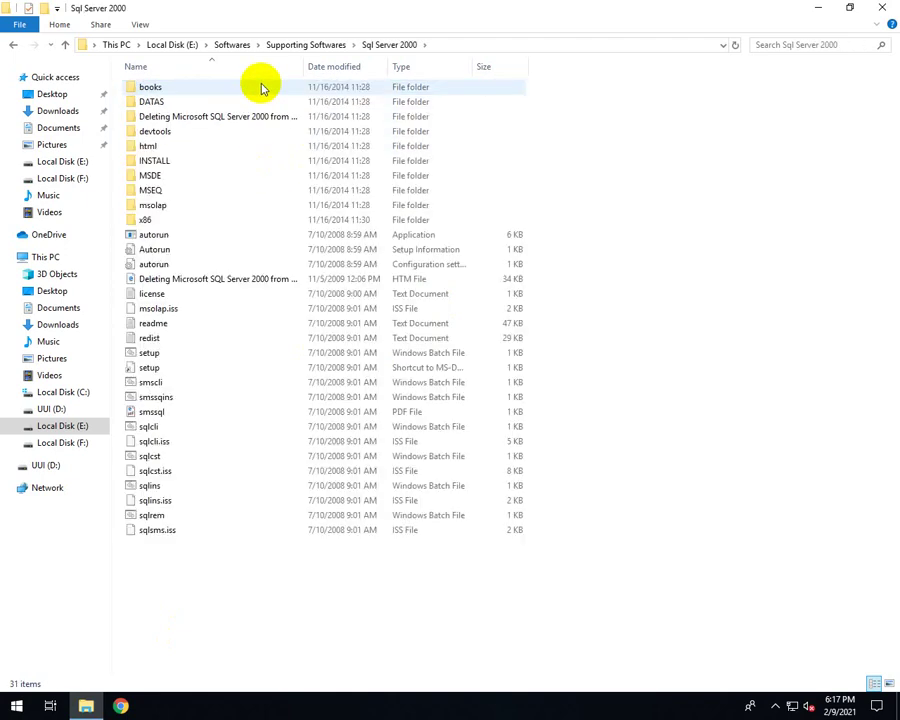
{"action": "left_click", "coordinate": [13, 45]}
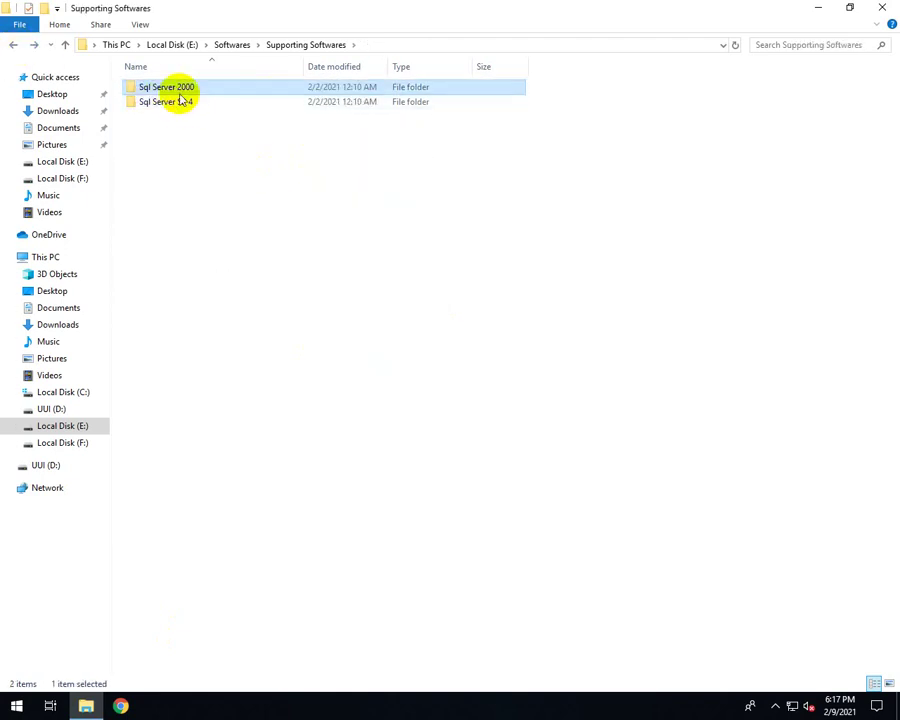
{"action": "double_click", "coordinate": [221, 92]}
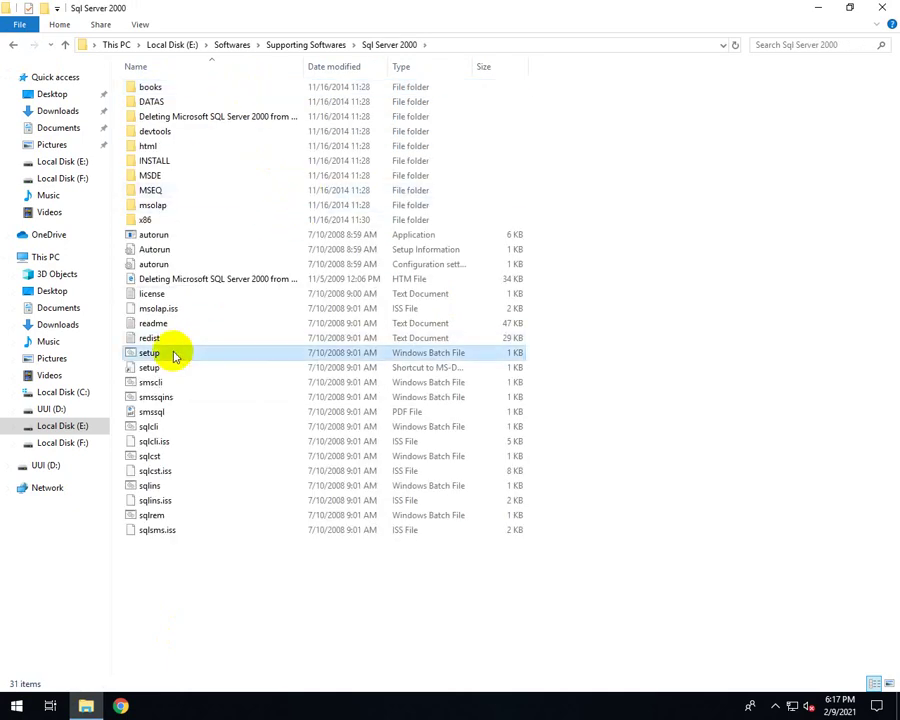
{"action": "double_click", "coordinate": [173, 353]}
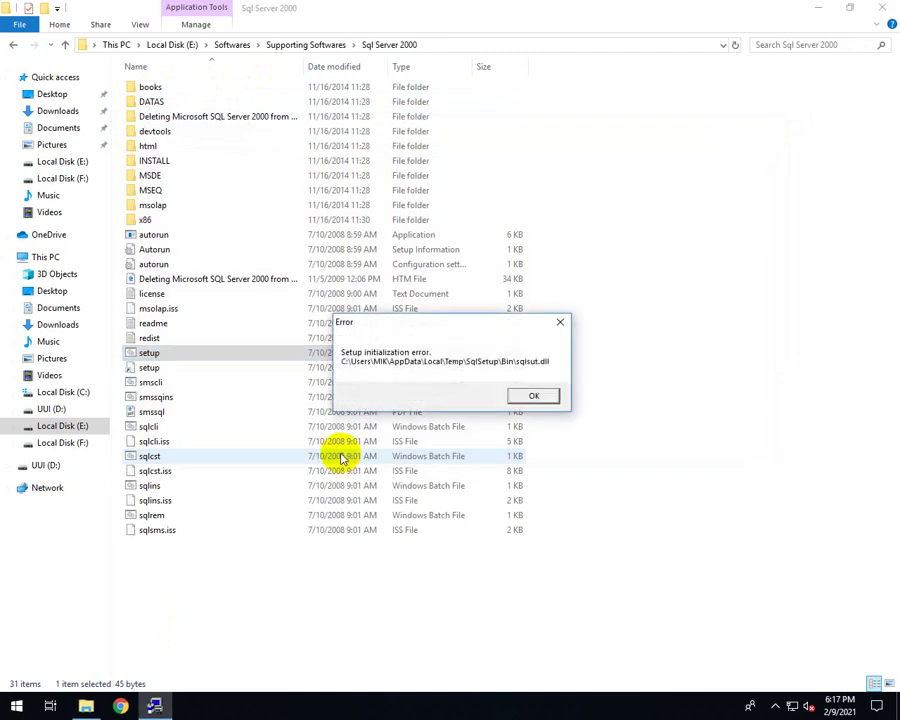
{"action": "left_click_drag", "start_coordinate": [422, 322], "coordinate": [340, 418]}
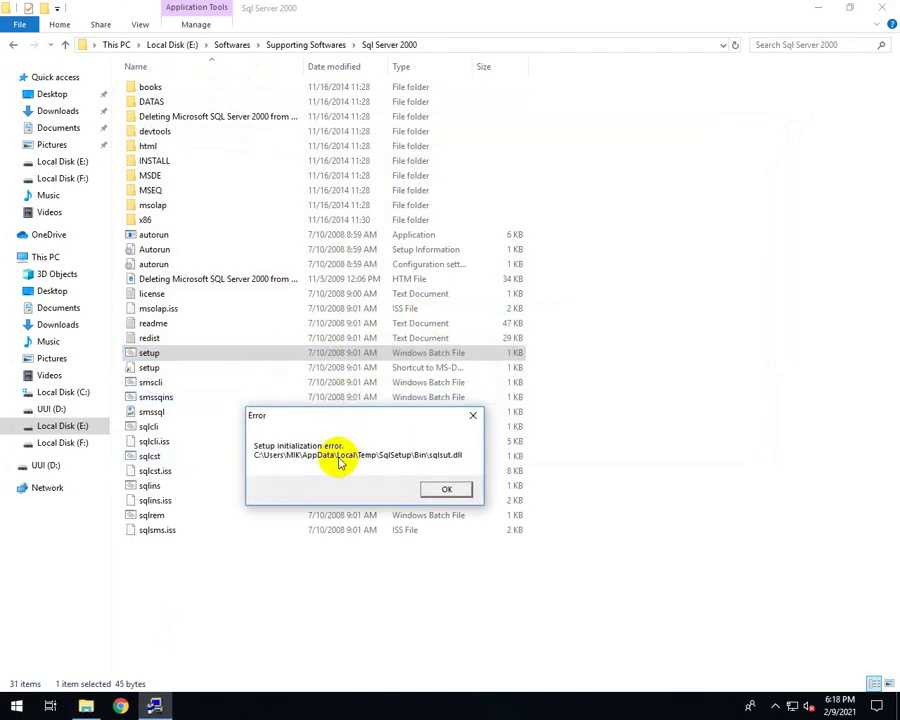
{"action": "left_click", "coordinate": [428, 489]}
{"action": "left_click", "coordinate": [402, 486]}
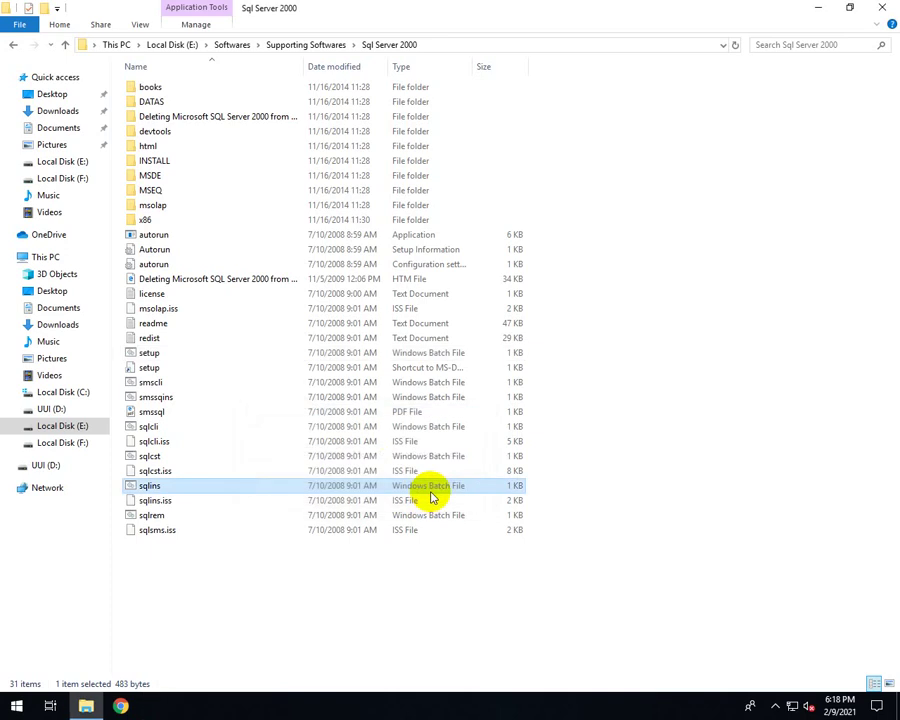
Copy the Microsoft SQL Server folder from the Sql Server SP 4 folder in Supporting Softwares.
{"action": "left_click", "coordinate": [16, 46]}
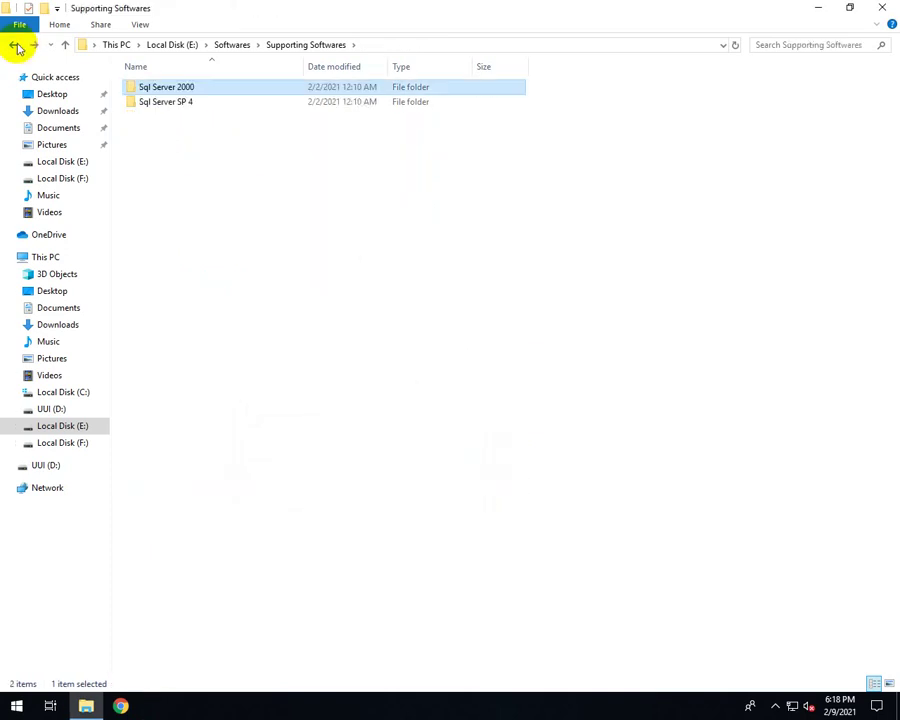
{"action": "left_click", "coordinate": [16, 46]}
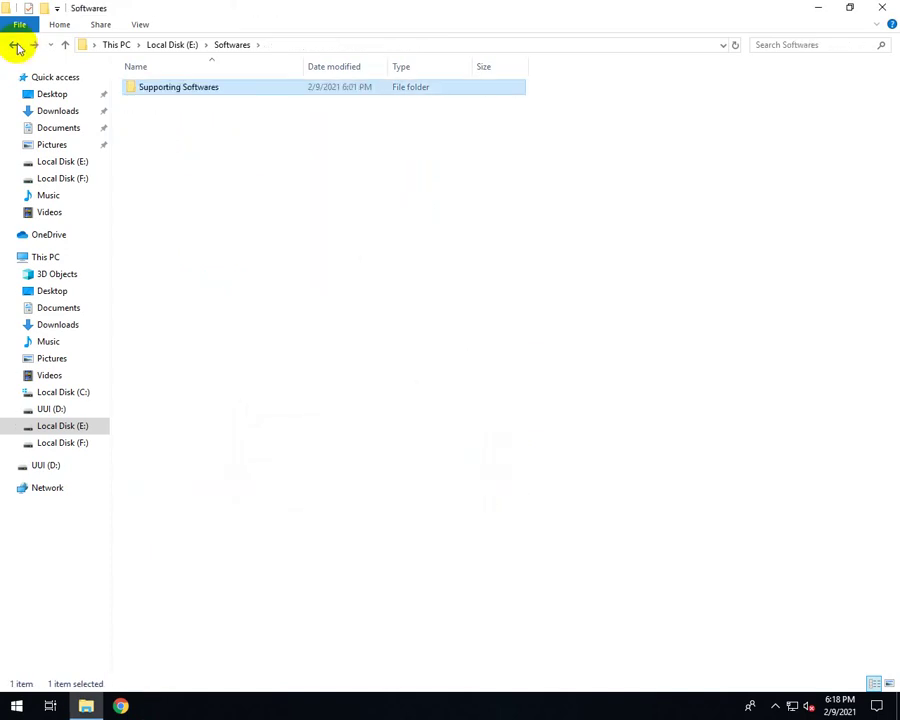
{"action": "double_click", "coordinate": [185, 88]}
{"action": "mouse_move", "coordinate": [188, 108]}
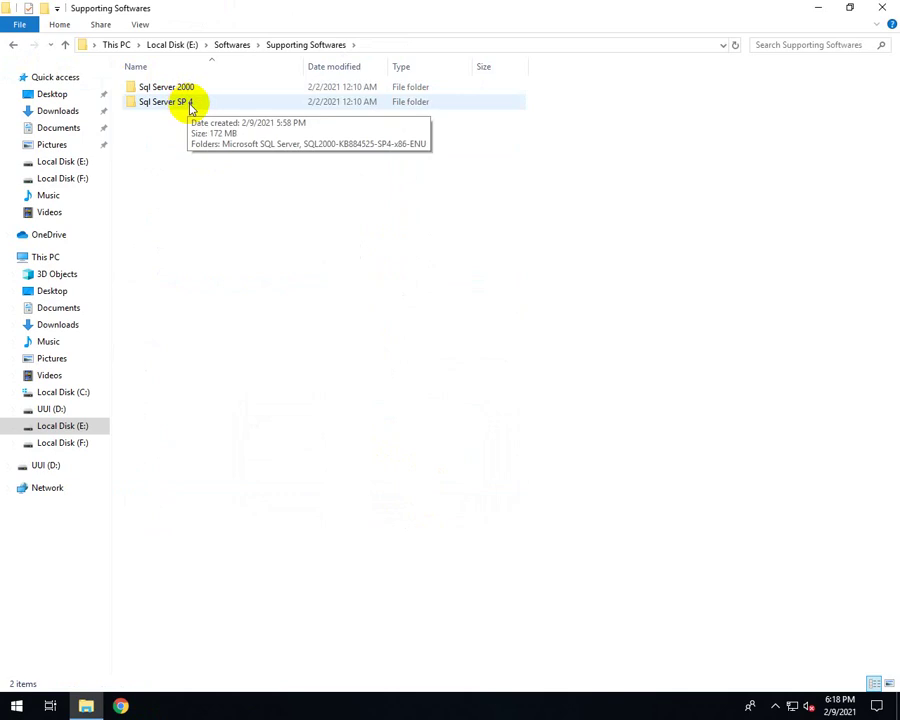
{"action": "double_click", "coordinate": [188, 101]}
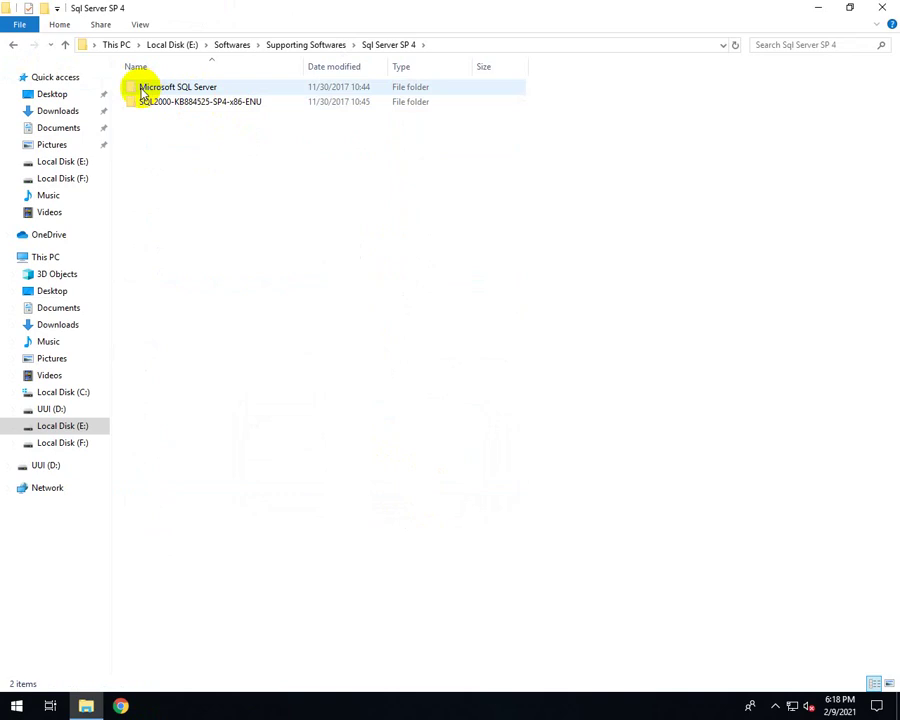
{"action": "left_click", "coordinate": [183, 88]}
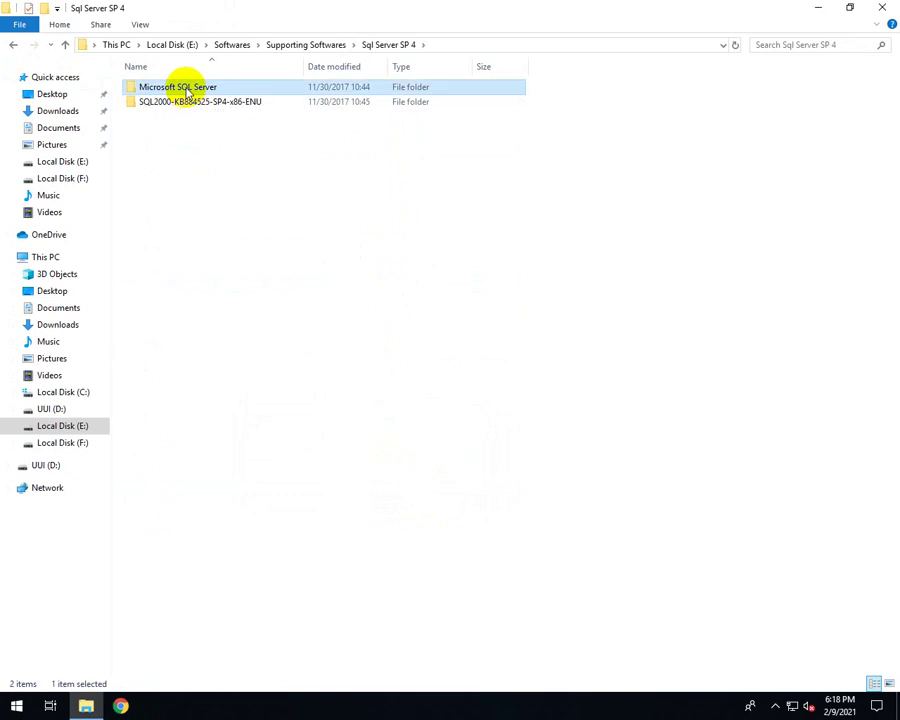
{"action": "right_click", "coordinate": [185, 89]}
{"action": "left_click", "coordinate": [220, 345]}
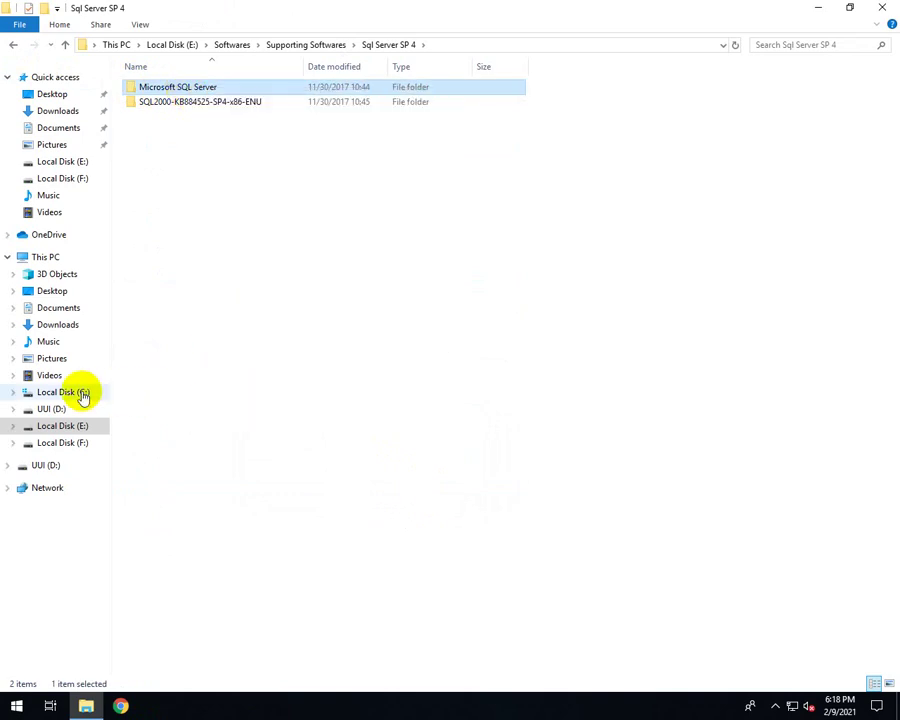
Paste the copied Microsoft SQL Server folder into Program Files (x86) on drive C, granting administrator permission.
{"action": "key", "text": "super+e"}
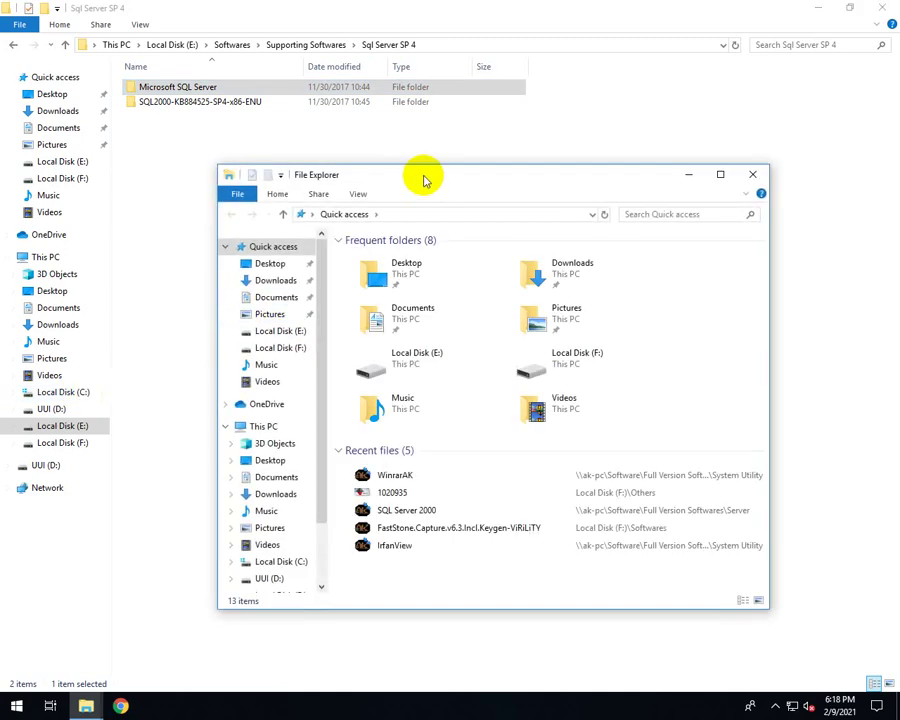
{"action": "double_click", "coordinate": [420, 176]}
{"action": "left_click", "coordinate": [72, 392]}
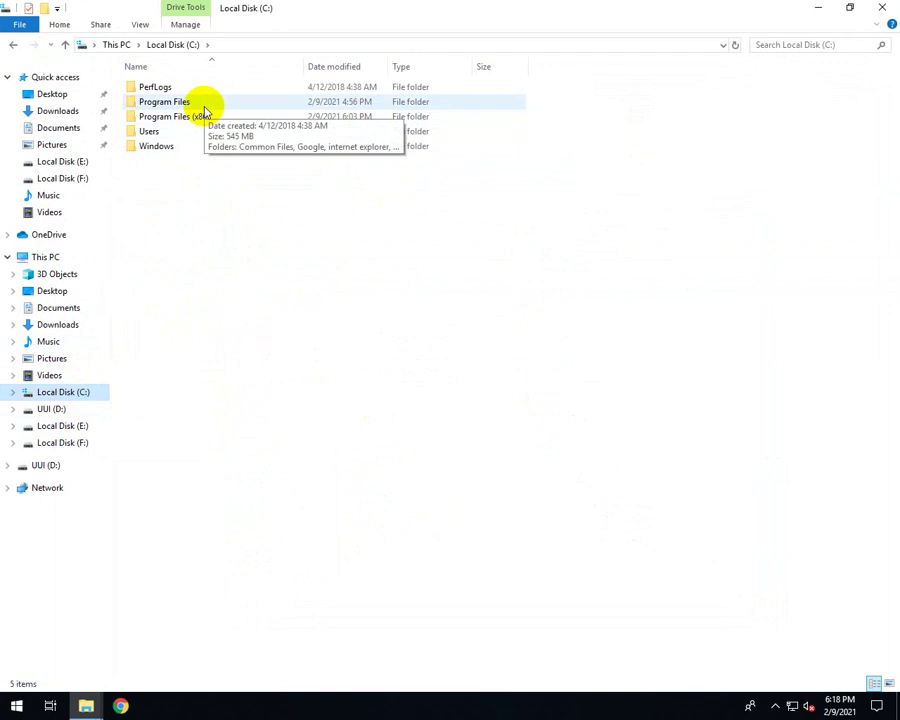
{"action": "double_click", "coordinate": [203, 104]}
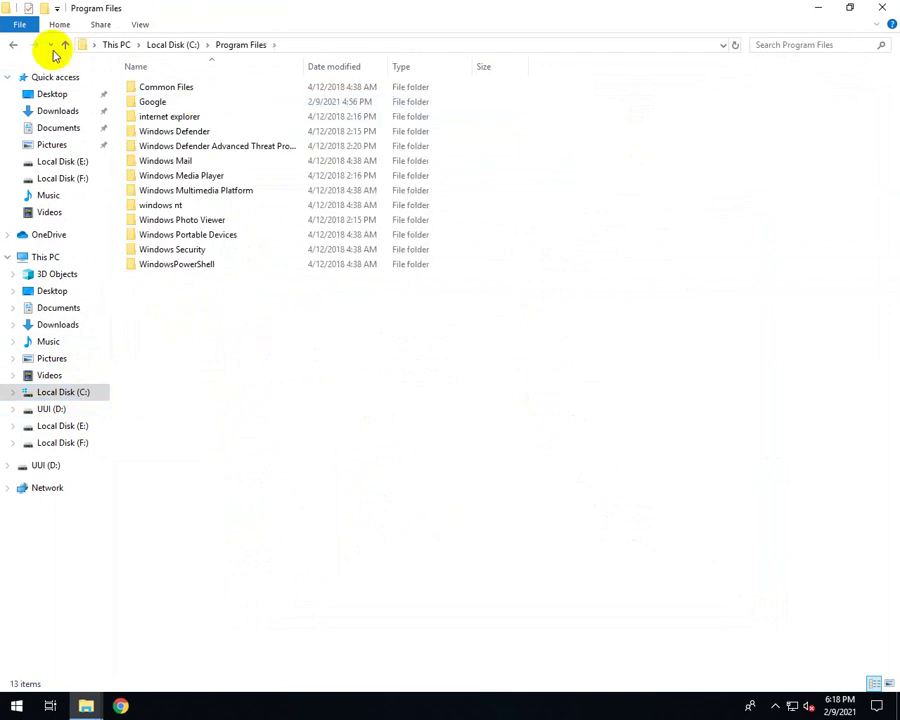
{"action": "left_click", "coordinate": [14, 46]}
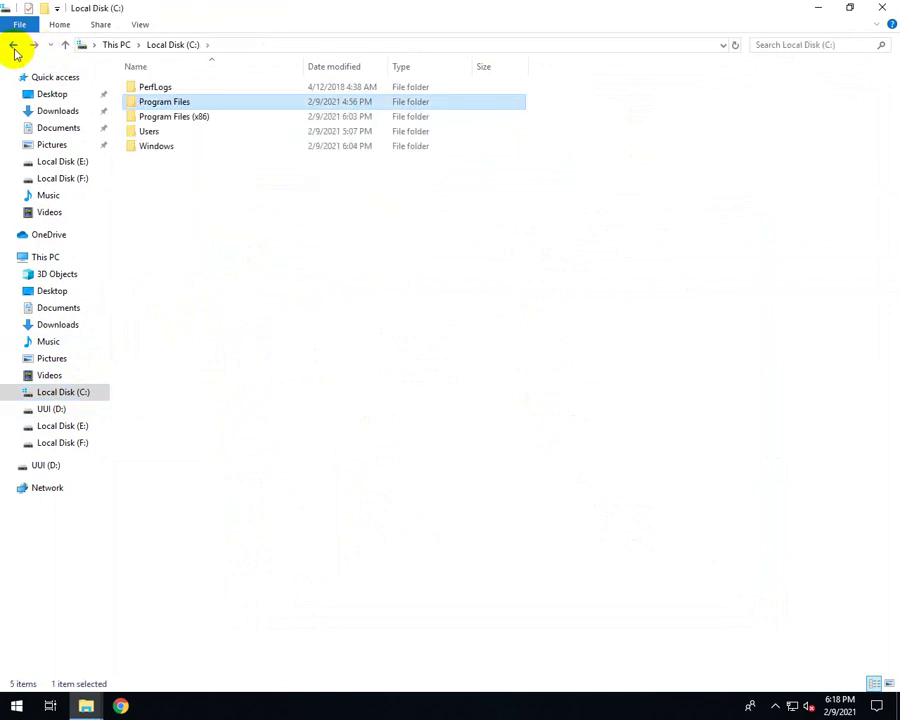
{"action": "double_click", "coordinate": [218, 117]}
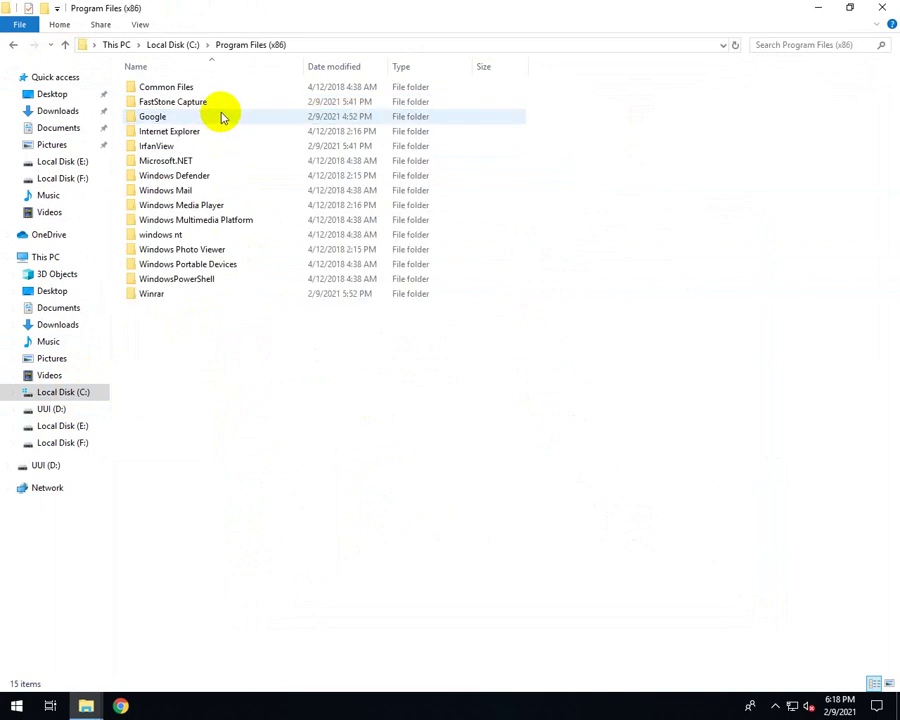
{"action": "right_click", "coordinate": [335, 344]}
{"action": "left_click", "coordinate": [370, 419]}
{"action": "left_click", "coordinate": [430, 257]}
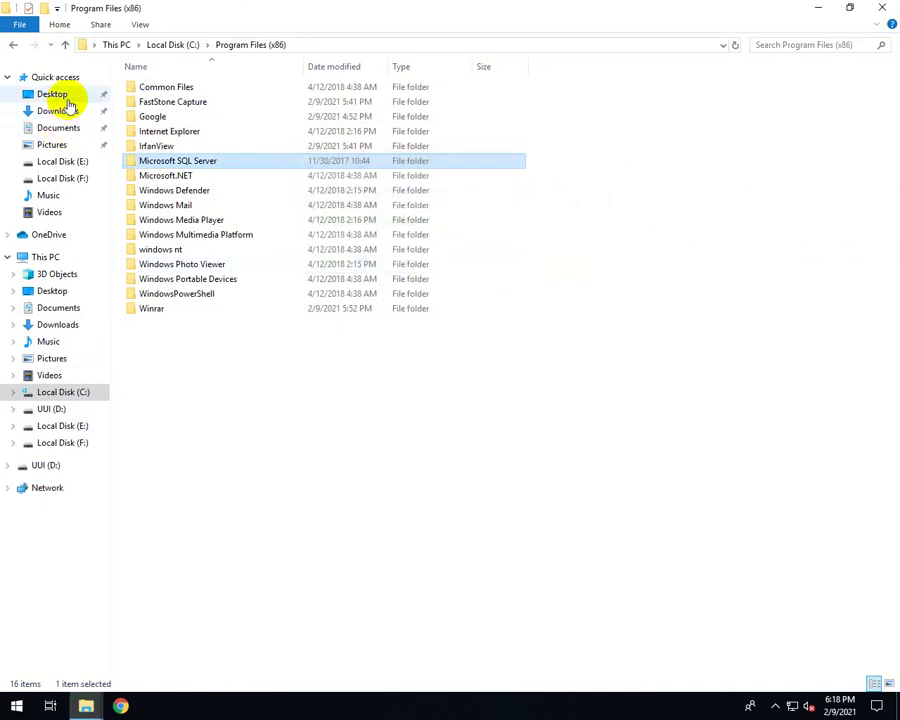
Go back to Supporting Softwares and open the setup folder within Sql Server 2000\x86.
{"action": "key", "text": "alt+Left"}
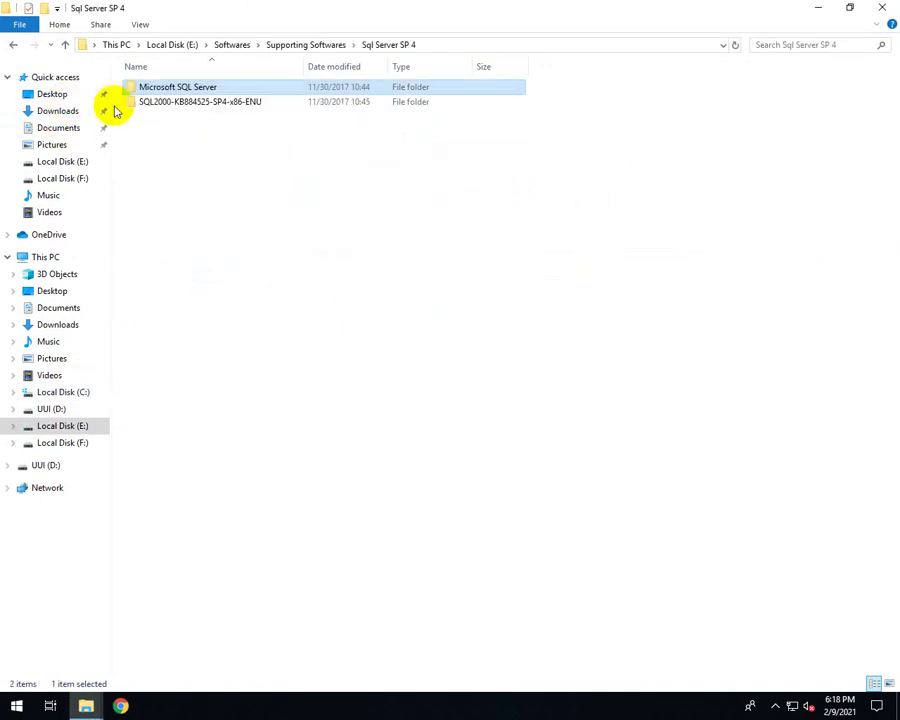
{"action": "left_click", "coordinate": [13, 45]}
{"action": "double_click", "coordinate": [173, 88]}
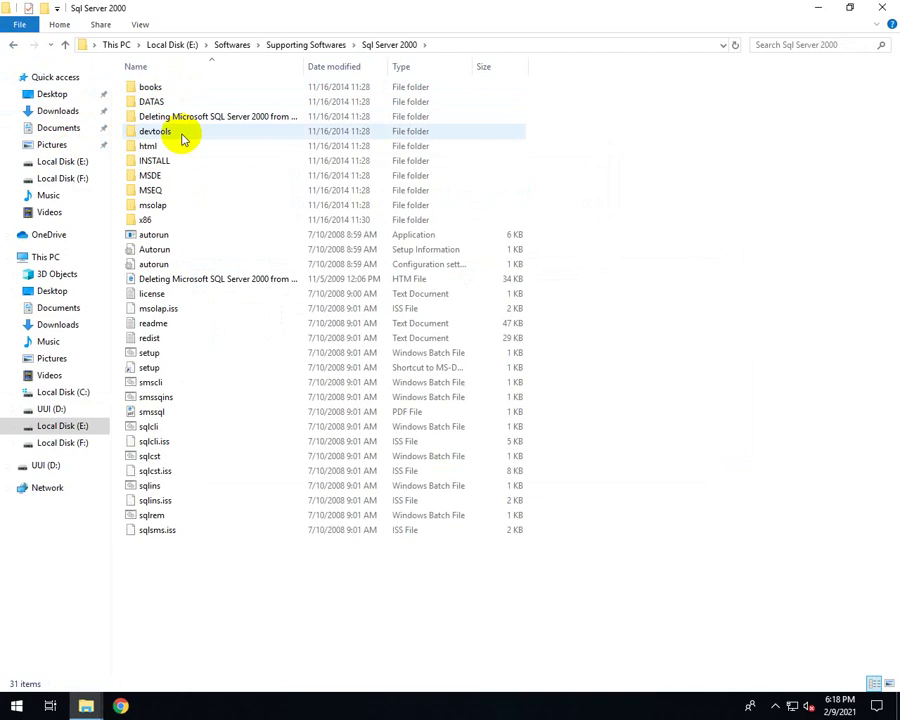
{"action": "double_click", "coordinate": [174, 222]}
{"action": "left_click", "coordinate": [238, 207]}
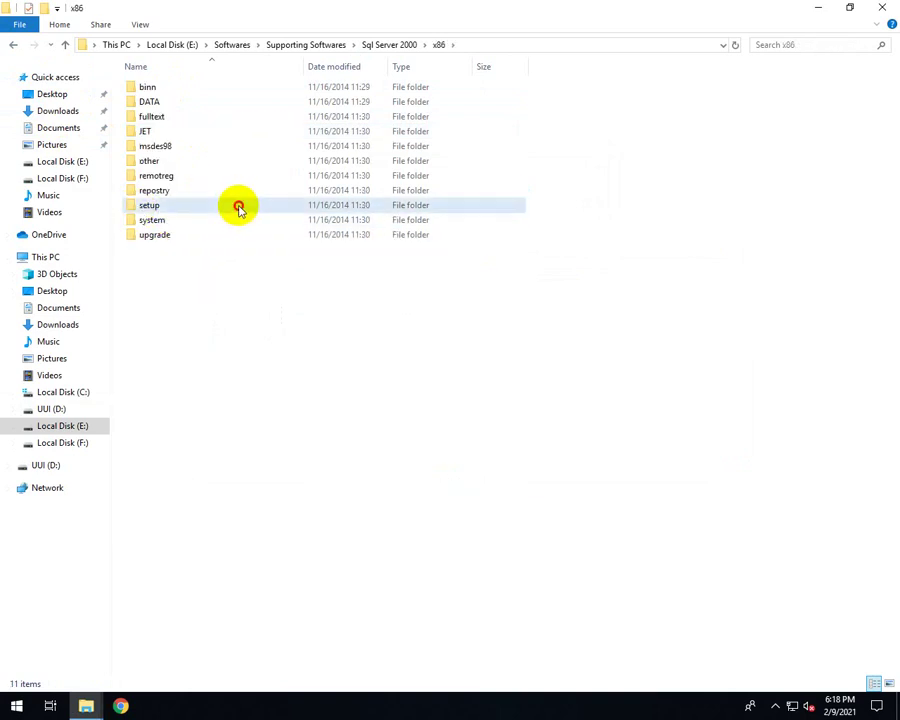
{"action": "double_click", "coordinate": [238, 207]}
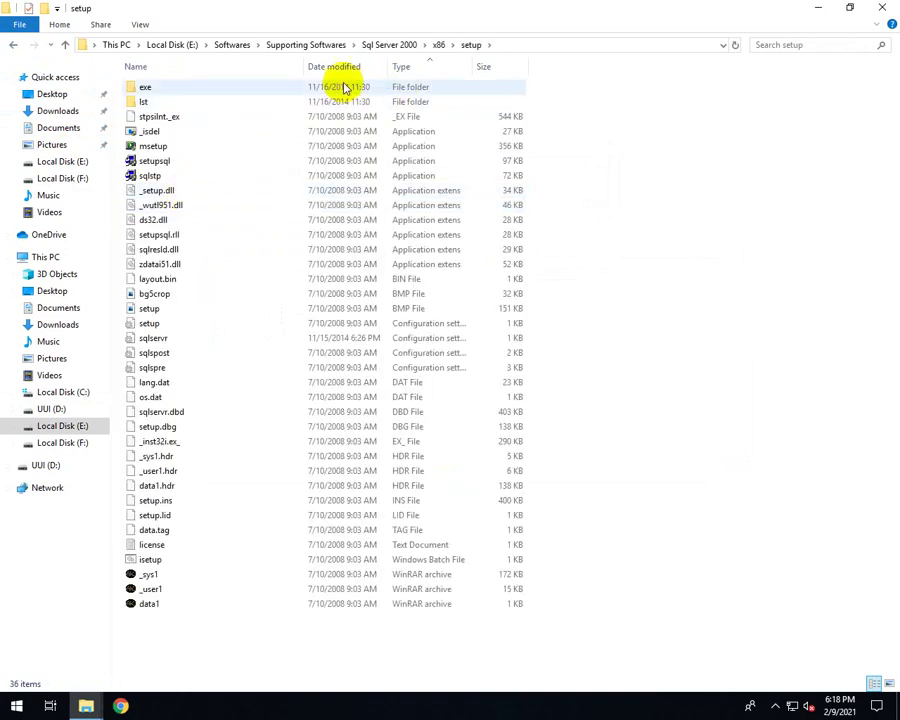
Set the setupsql application to run as administrator in compatibility mode for Windows XP (Service Pack 2).
{"action": "left_click", "coordinate": [168, 161]}
{"action": "right_click", "coordinate": [170, 165]}
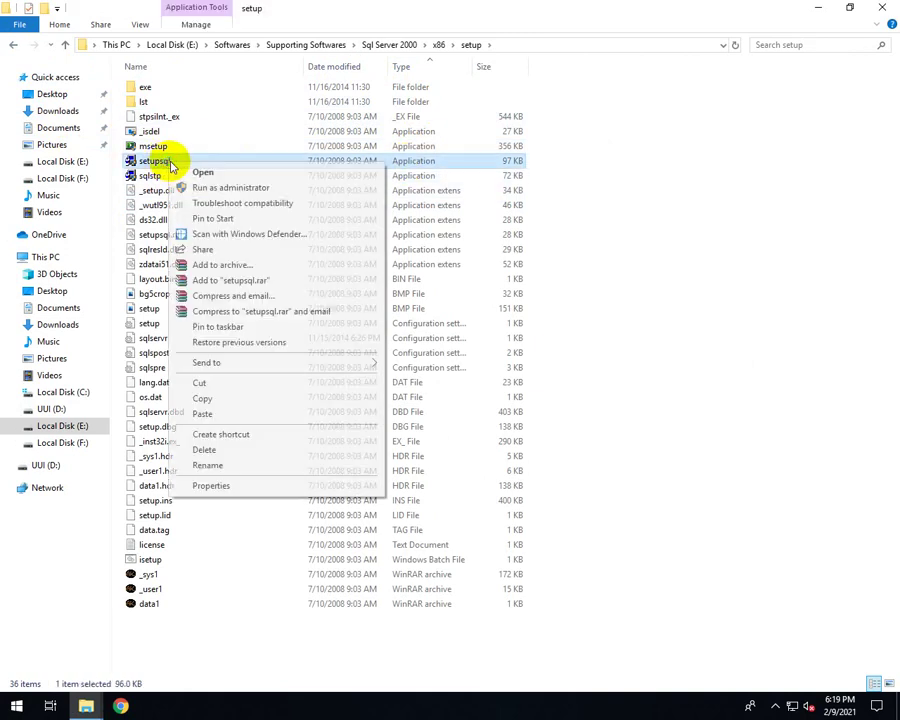
{"action": "left_click", "coordinate": [254, 482]}
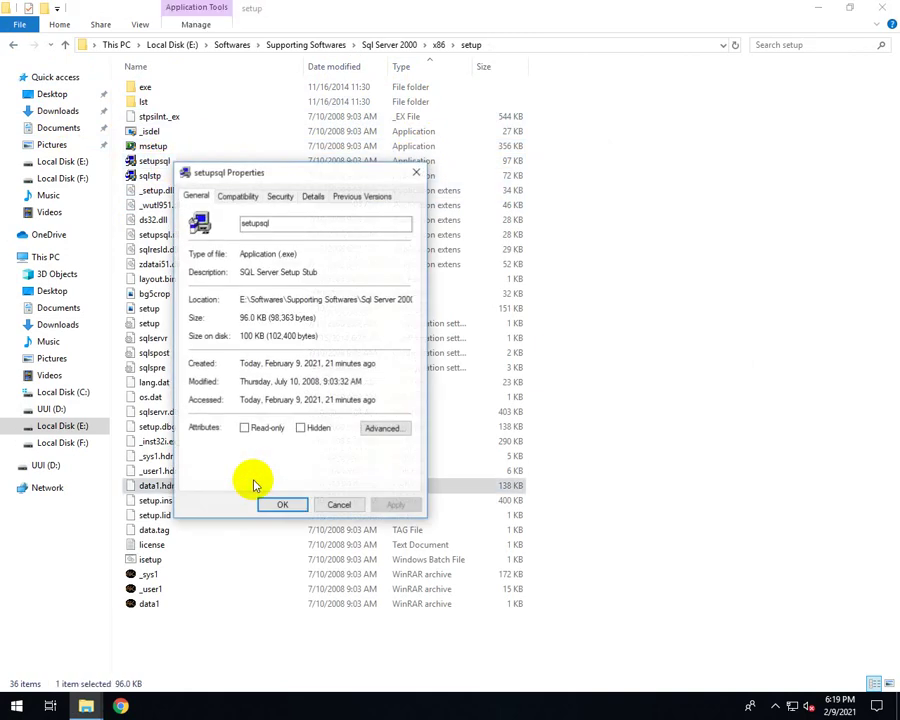
{"action": "left_click", "coordinate": [239, 198]}
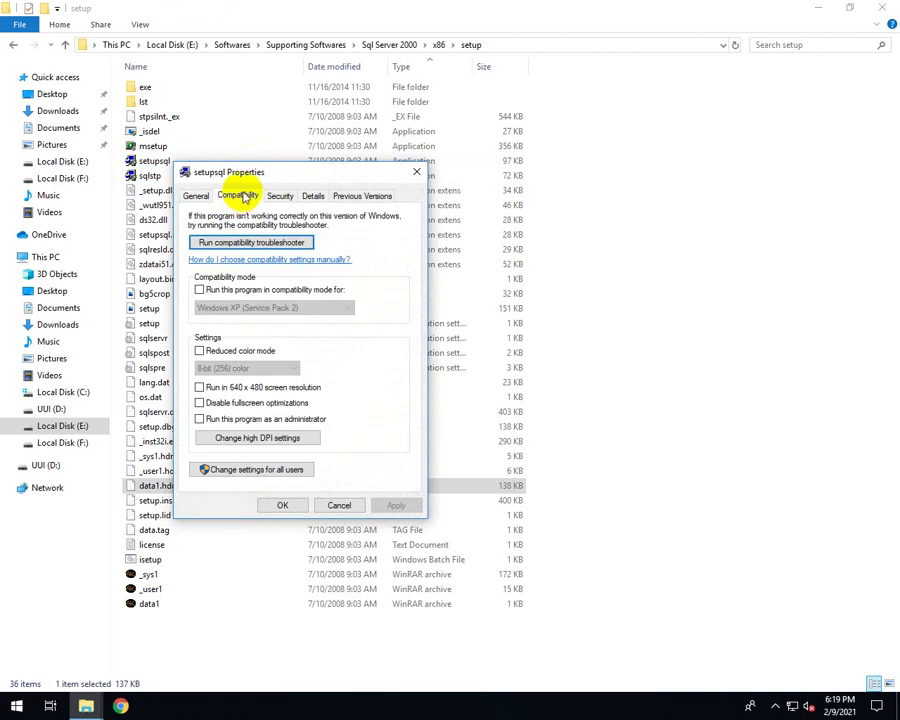
{"action": "left_click", "coordinate": [224, 290]}
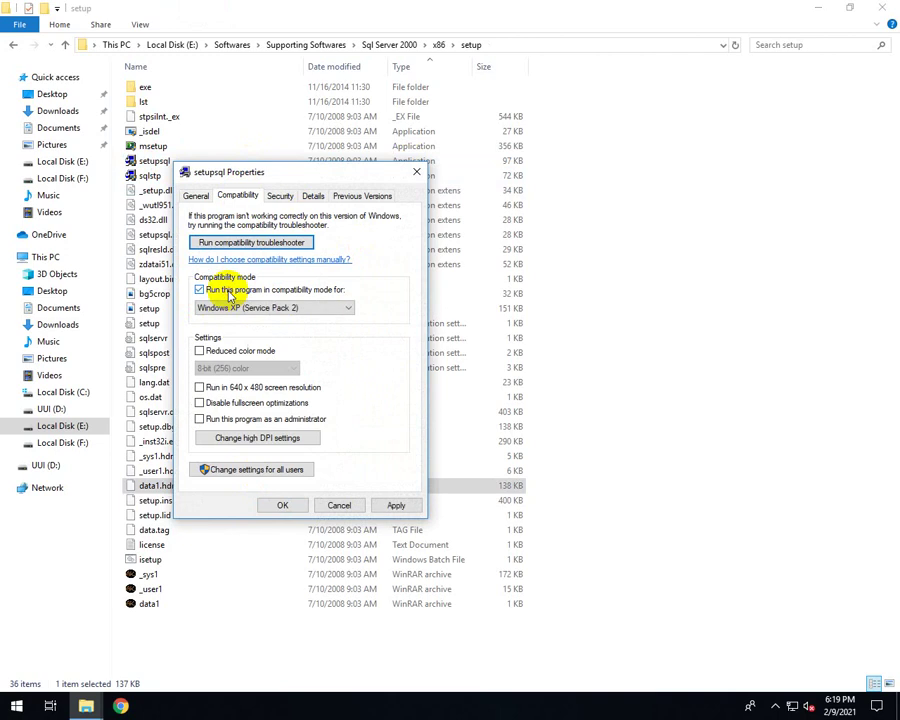
{"action": "left_click", "coordinate": [295, 308]}
{"action": "left_click", "coordinate": [296, 312]}
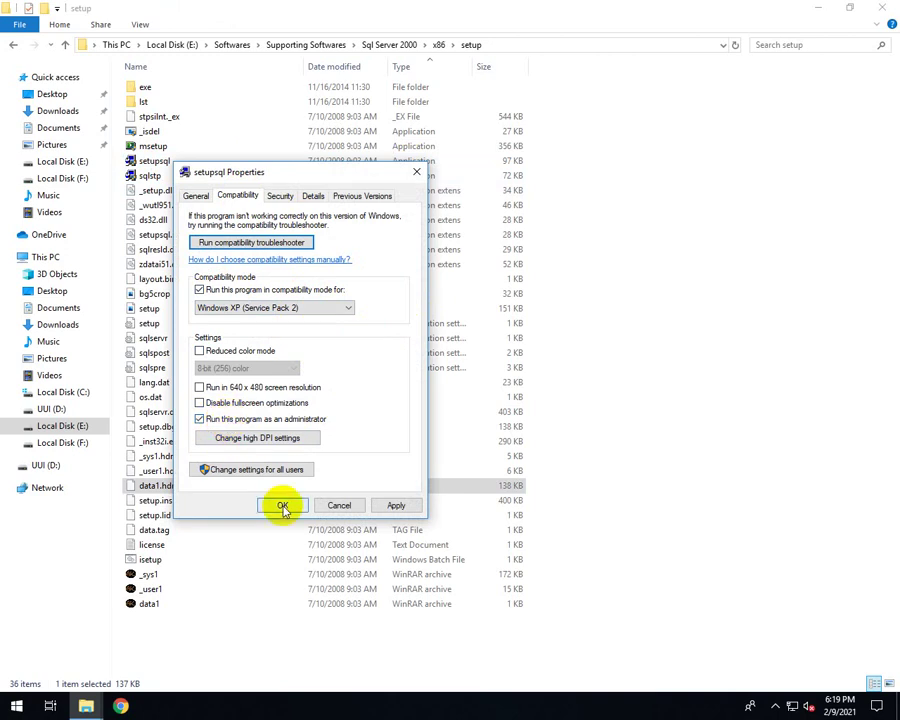
{"action": "left_click", "coordinate": [282, 505]}
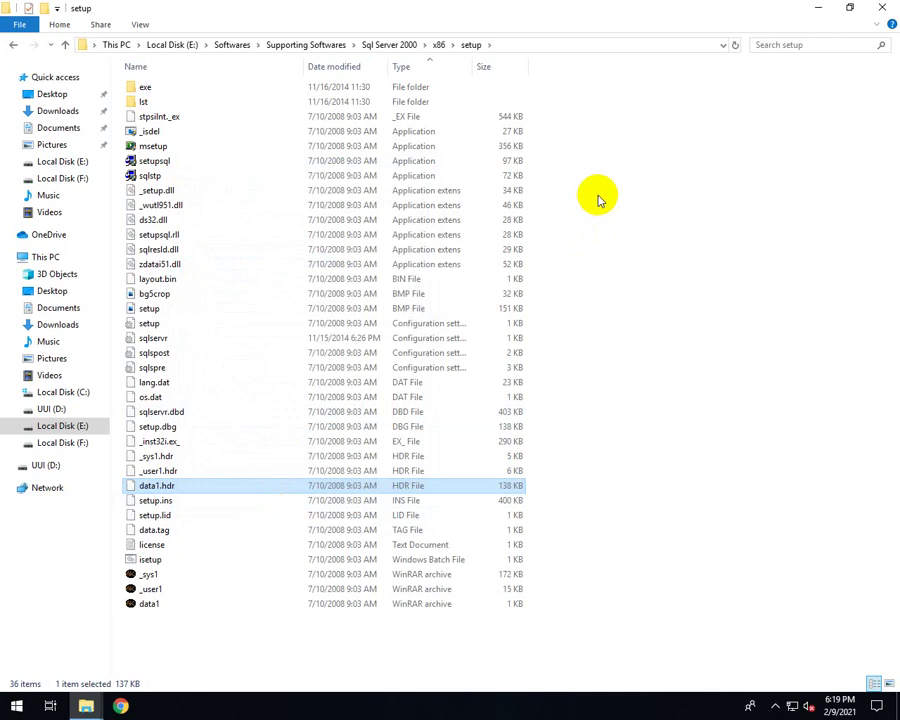
Launch the setupsql application and minimize the file window covering the installer.
{"action": "left_click", "coordinate": [174, 168]}
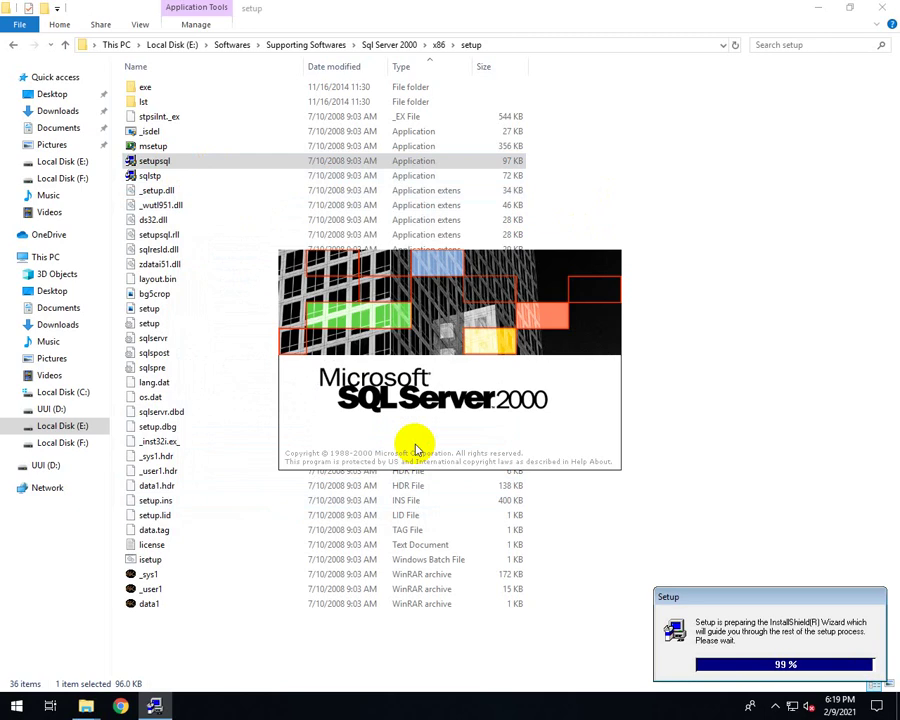
{"action": "left_click", "coordinate": [816, 8]}
{"action": "left_click", "coordinate": [816, 9]}
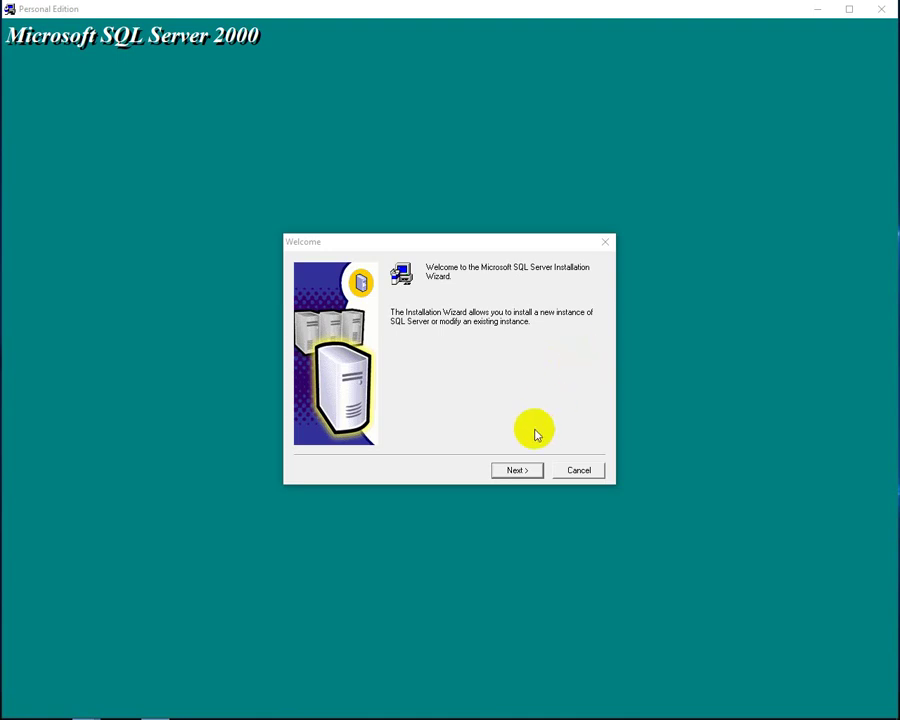
Proceed through the installation wizard, choosing the local computer and creating a new instance of SQL Server.
{"action": "left_click", "coordinate": [532, 470]}
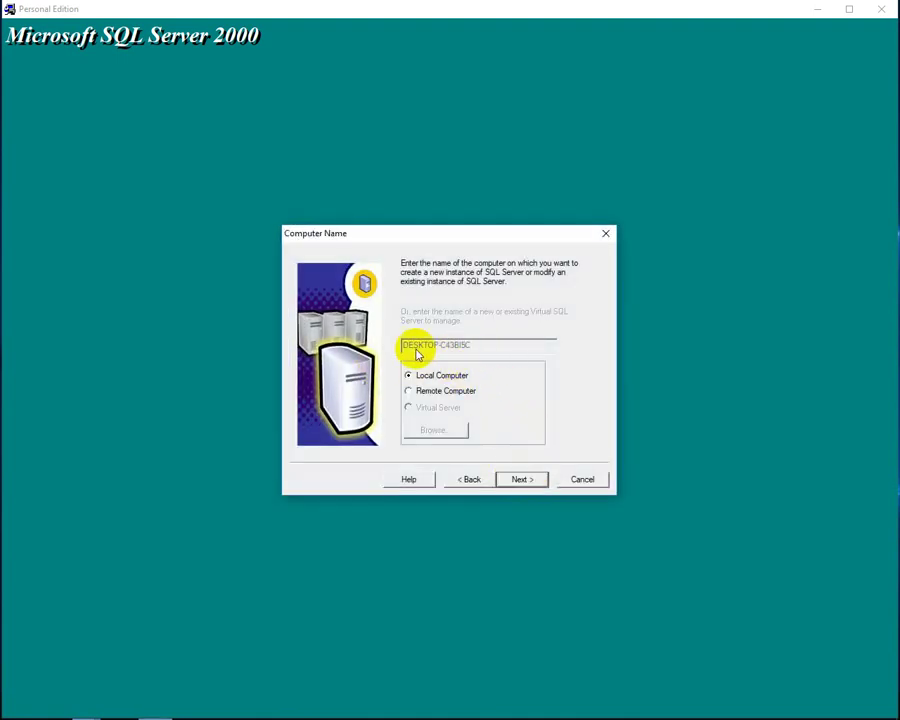
{"action": "left_click", "coordinate": [514, 481]}
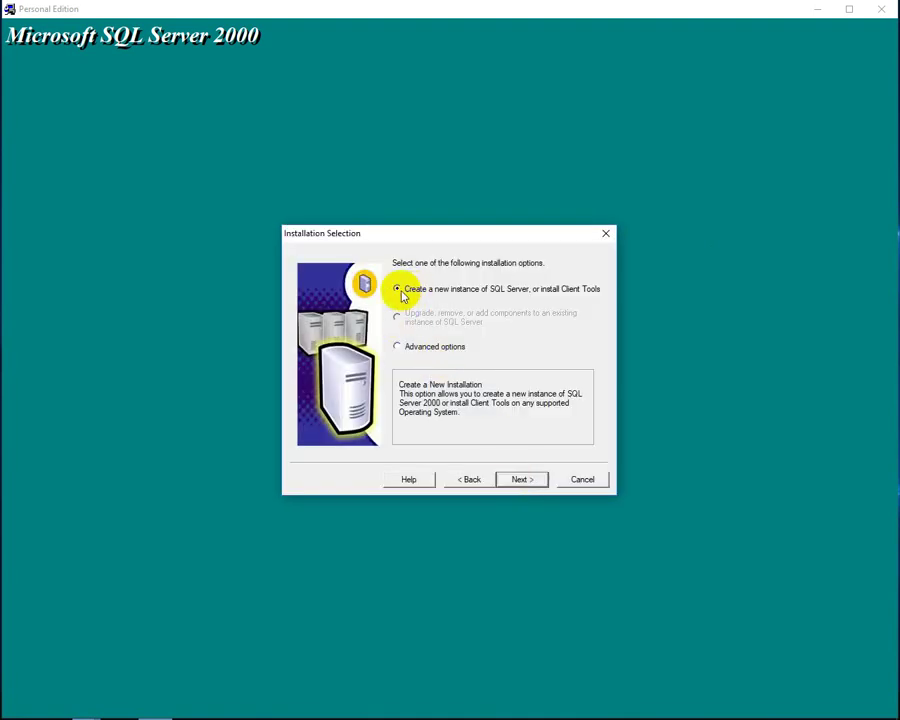
{"action": "left_click", "coordinate": [521, 478]}
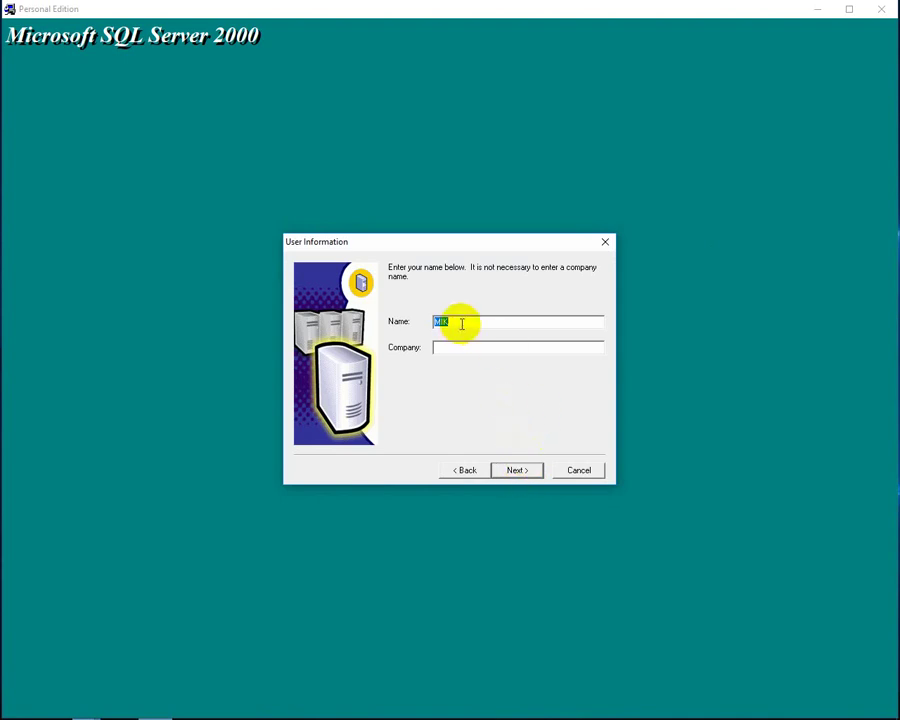
Keep the prefilled user name, accept the license agreement and choose the Server and Client Tools installation.
{"action": "left_click_drag", "start_coordinate": [456, 323], "coordinate": [432, 321]}
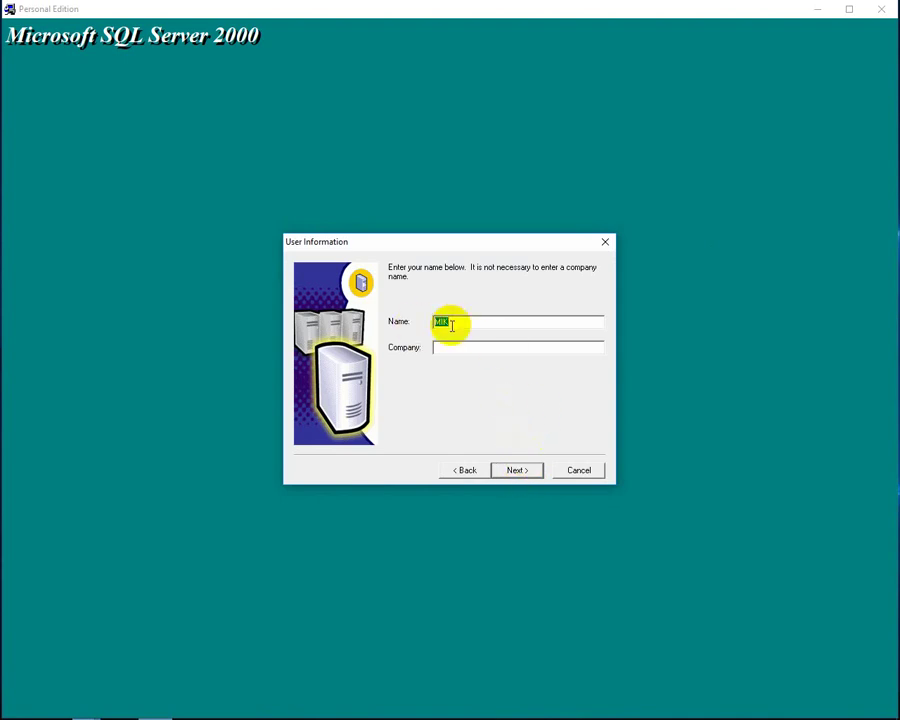
{"action": "left_click", "coordinate": [513, 471]}
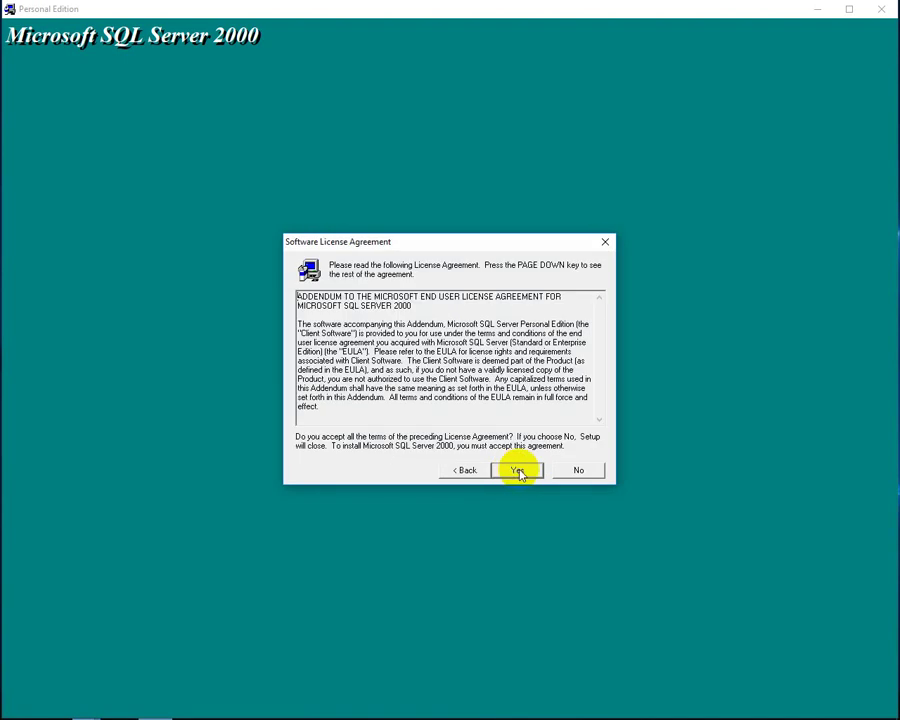
{"action": "left_click", "coordinate": [516, 472]}
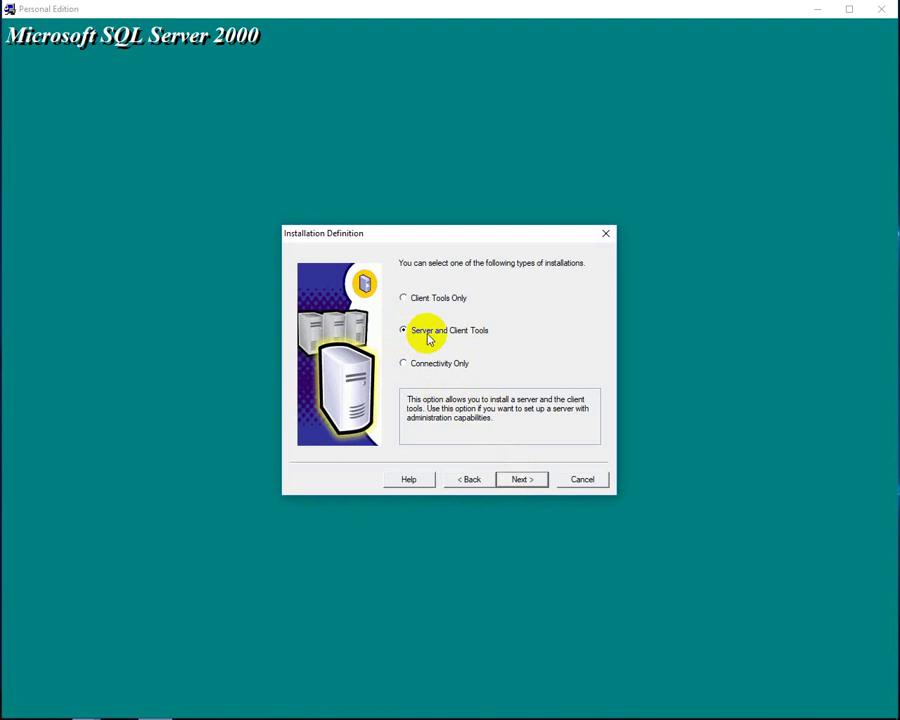
{"action": "left_click", "coordinate": [512, 477]}
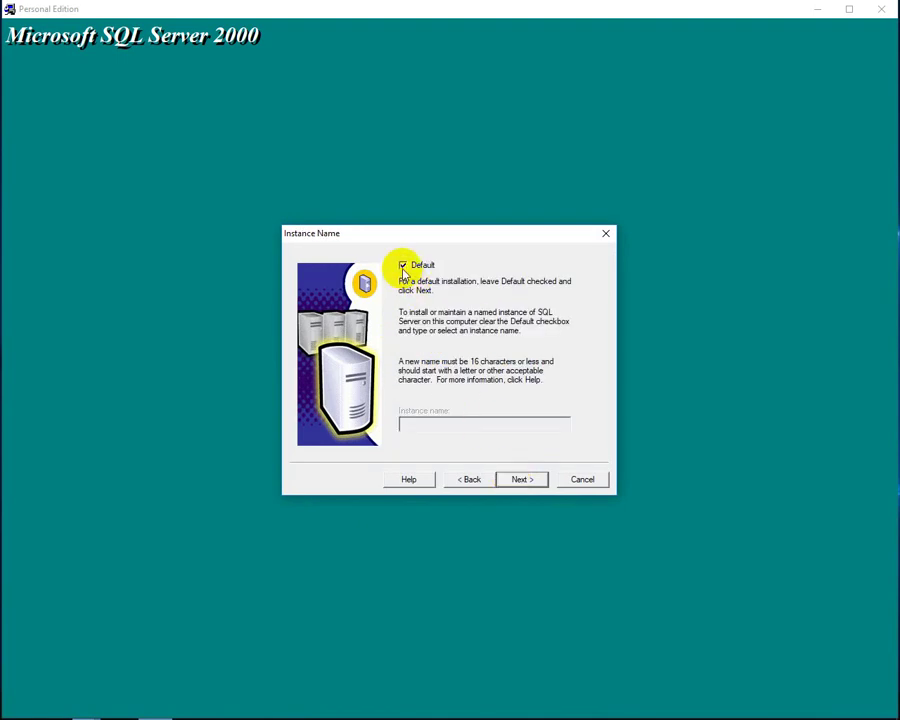
{"action": "left_click", "coordinate": [403, 268]}
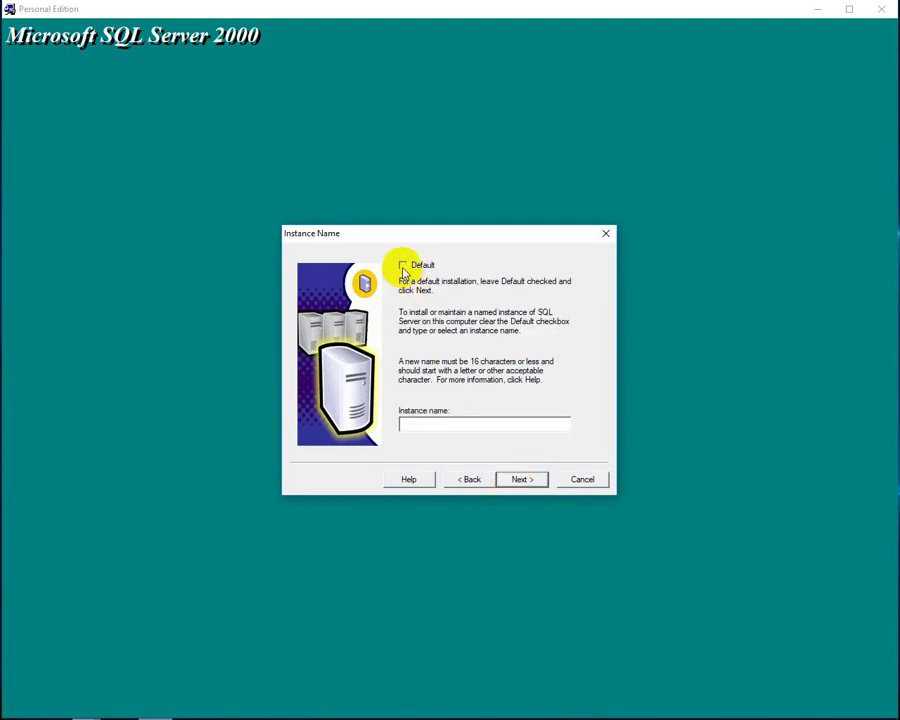
{"action": "left_click", "coordinate": [458, 426]}
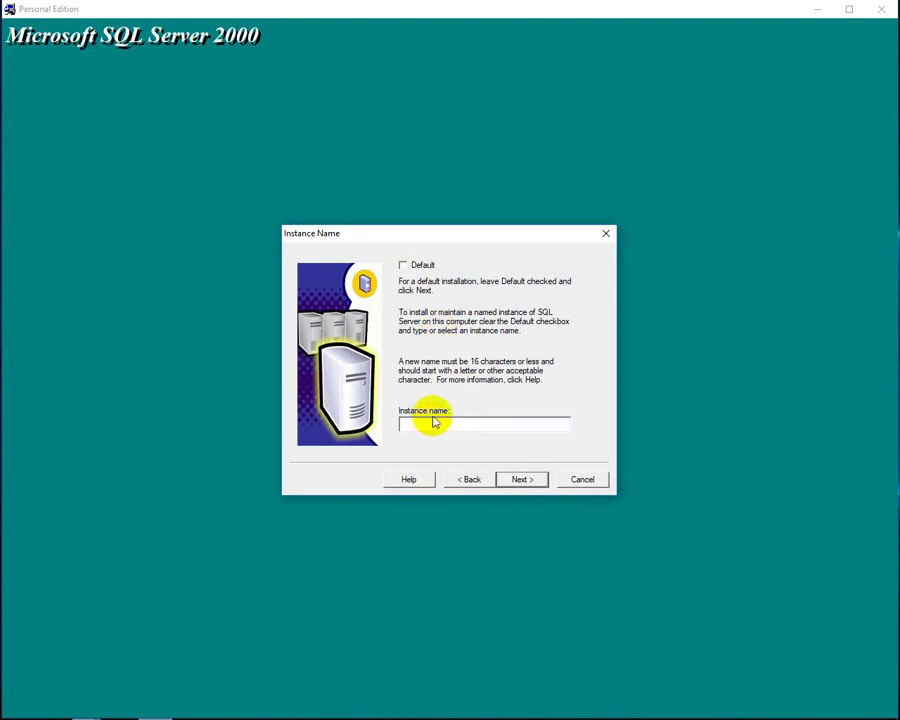
{"action": "left_click", "coordinate": [403, 267]}
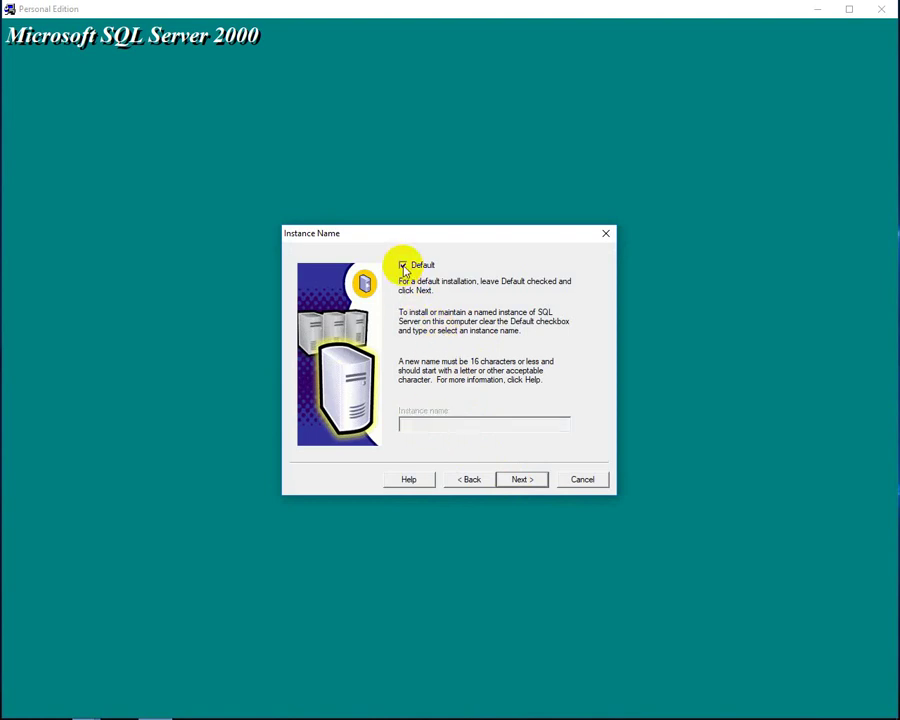
Accept the default instance and check the data files' destination folder without changing it.
{"action": "left_click", "coordinate": [521, 479]}
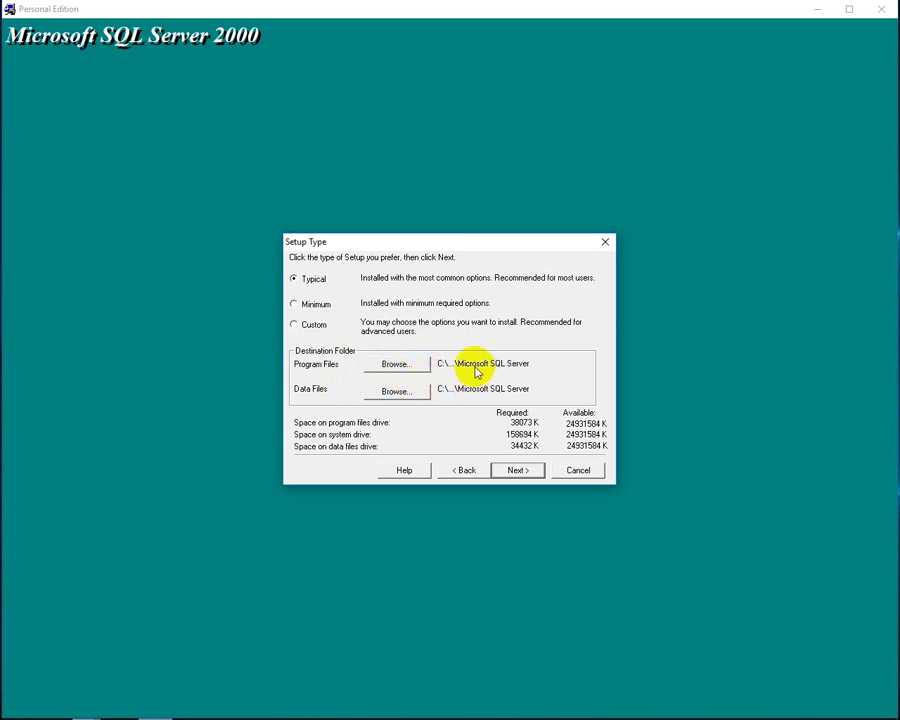
{"action": "left_click", "coordinate": [418, 392]}
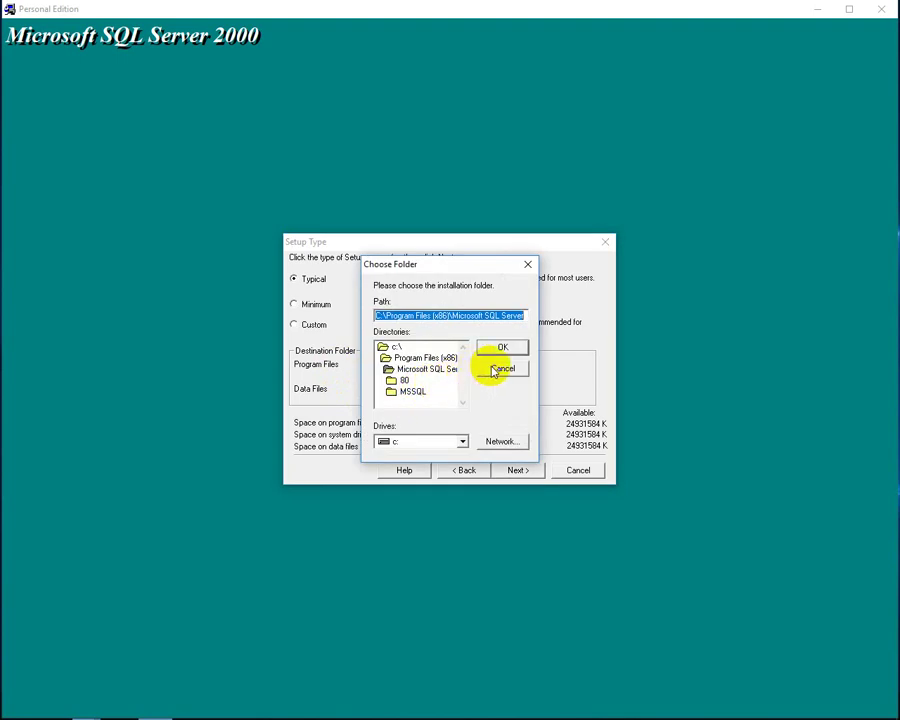
{"action": "left_click", "coordinate": [493, 370]}
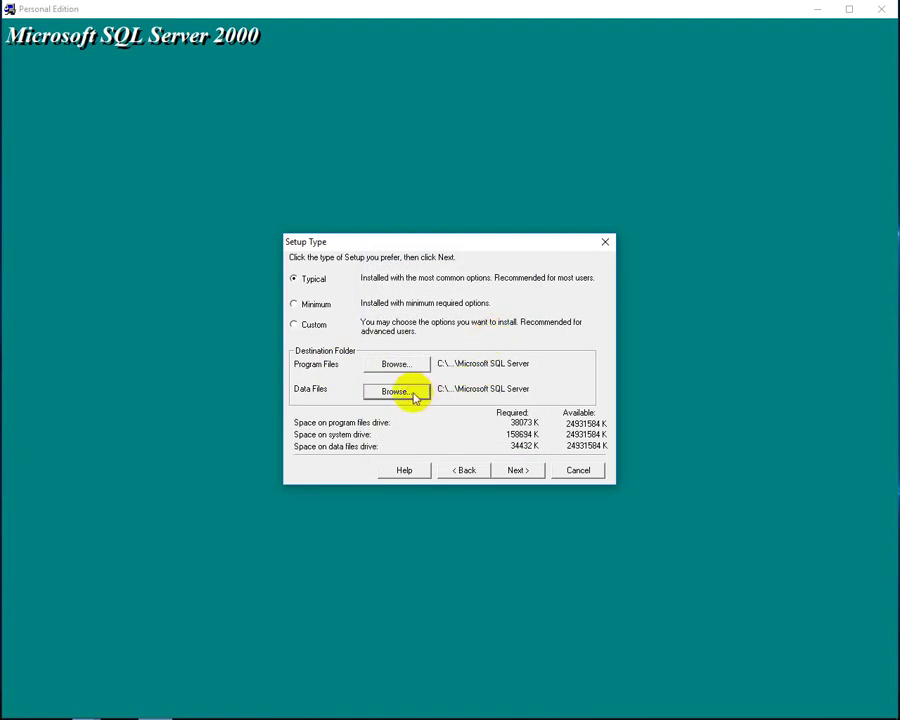
Keep the Typical setup type and set the services to use the Local System account.
{"action": "left_click", "coordinate": [518, 471]}
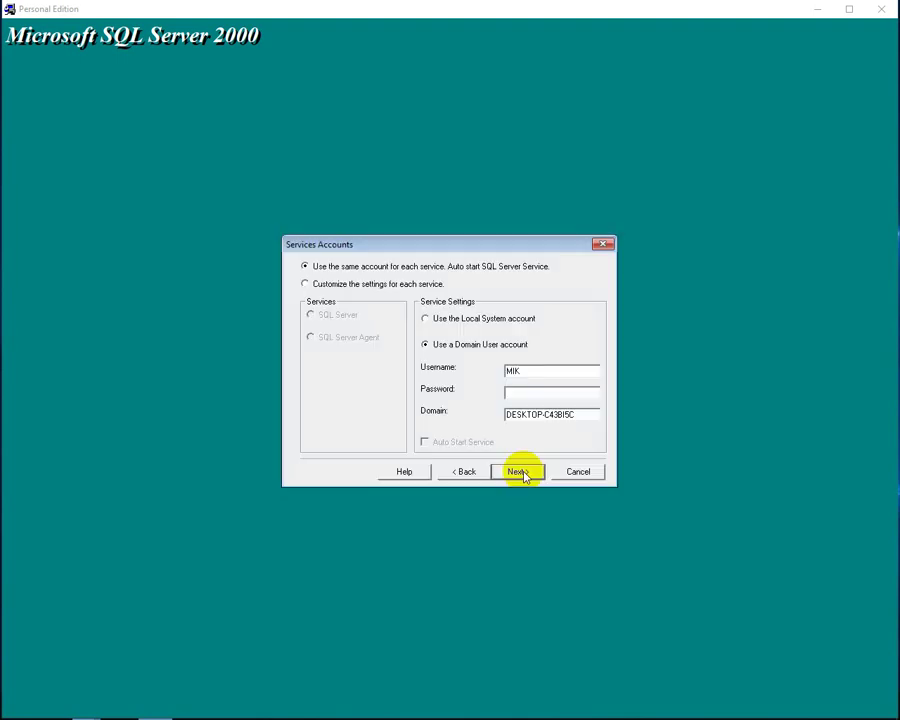
{"action": "left_click", "coordinate": [449, 322]}
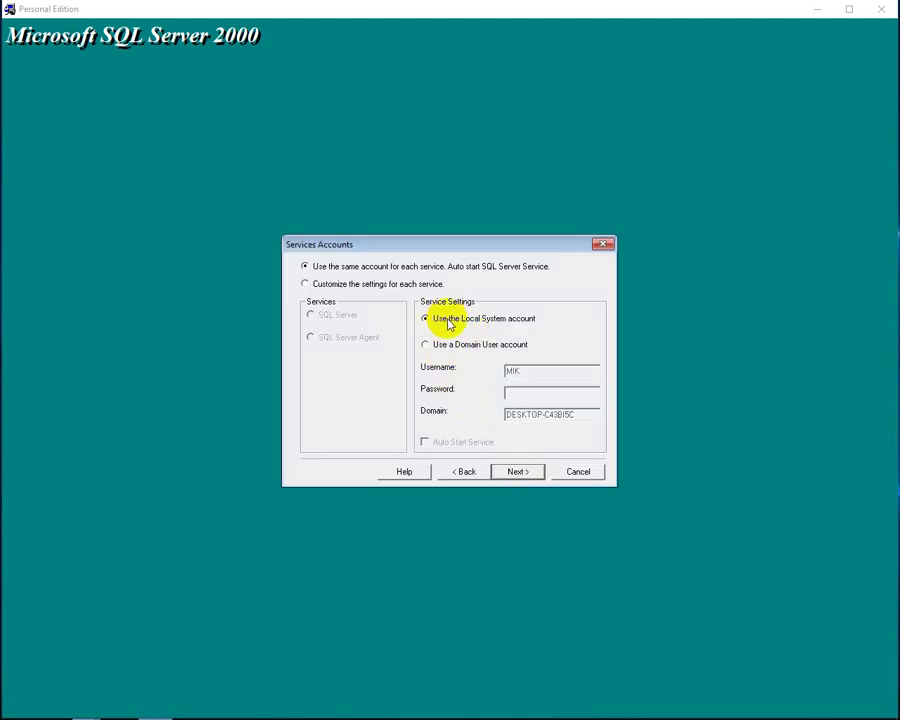
{"action": "left_click", "coordinate": [518, 473]}
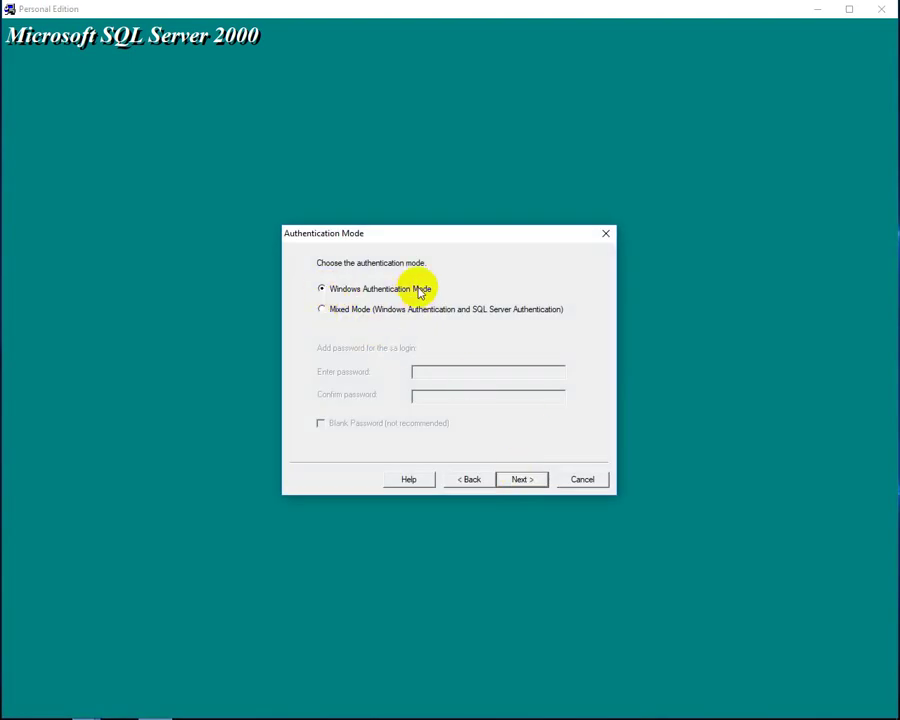
Choose Mixed Mode authentication and enter and confirm the password for the sa login.
{"action": "left_click", "coordinate": [333, 311]}
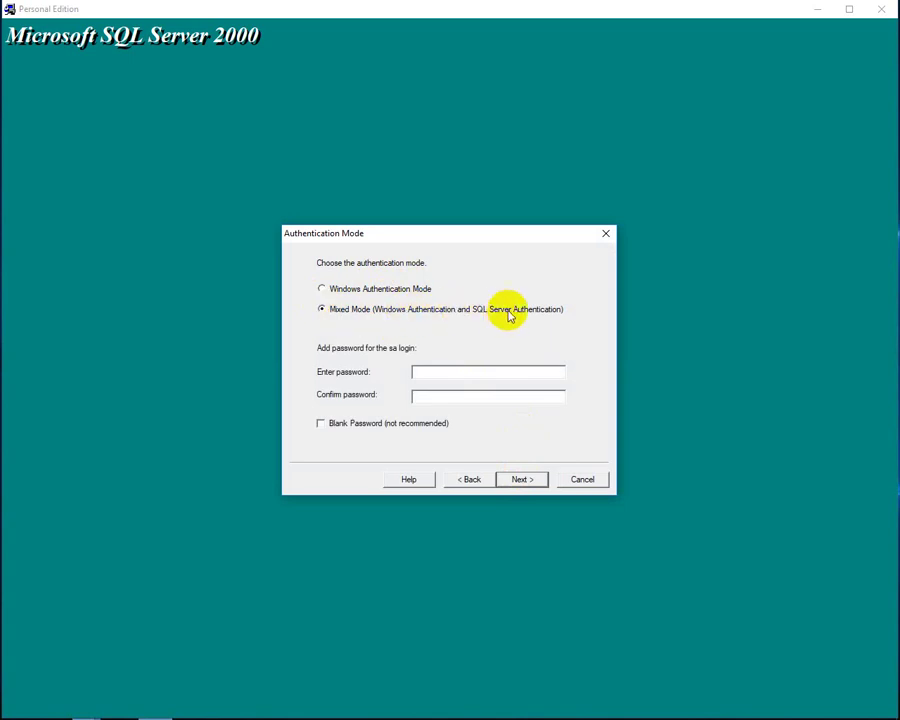
{"action": "left_click", "coordinate": [450, 369]}
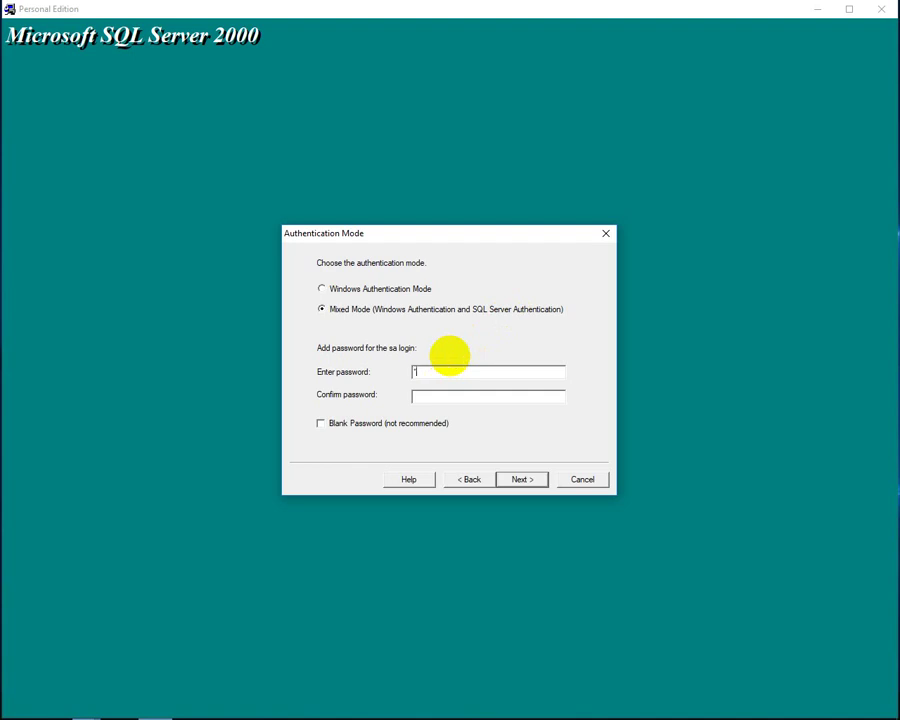
{"action": "type", "text": "*******"}
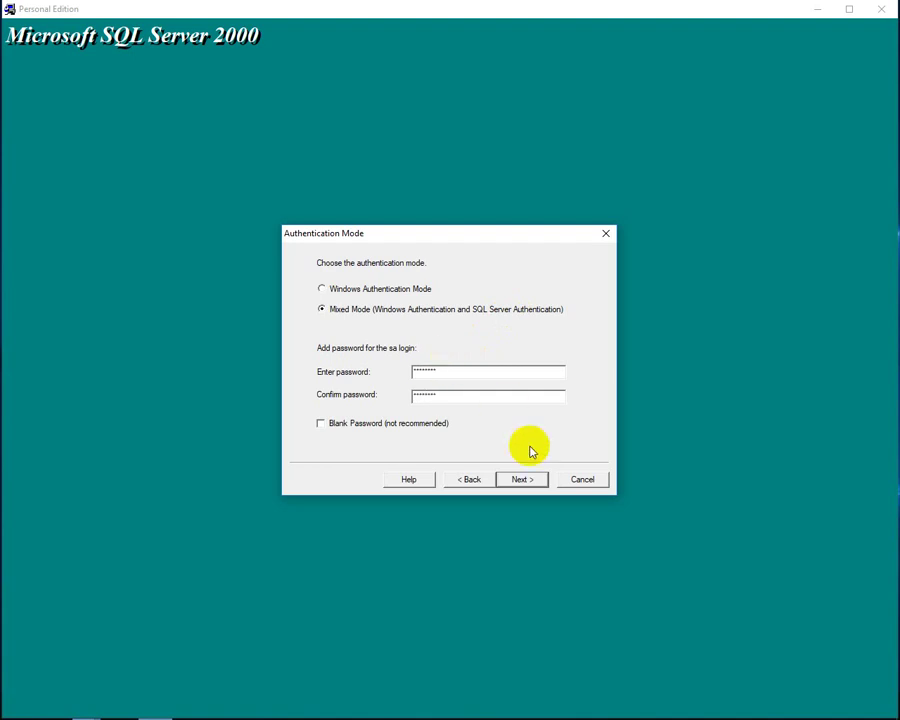
{"action": "left_click", "coordinate": [530, 479]}
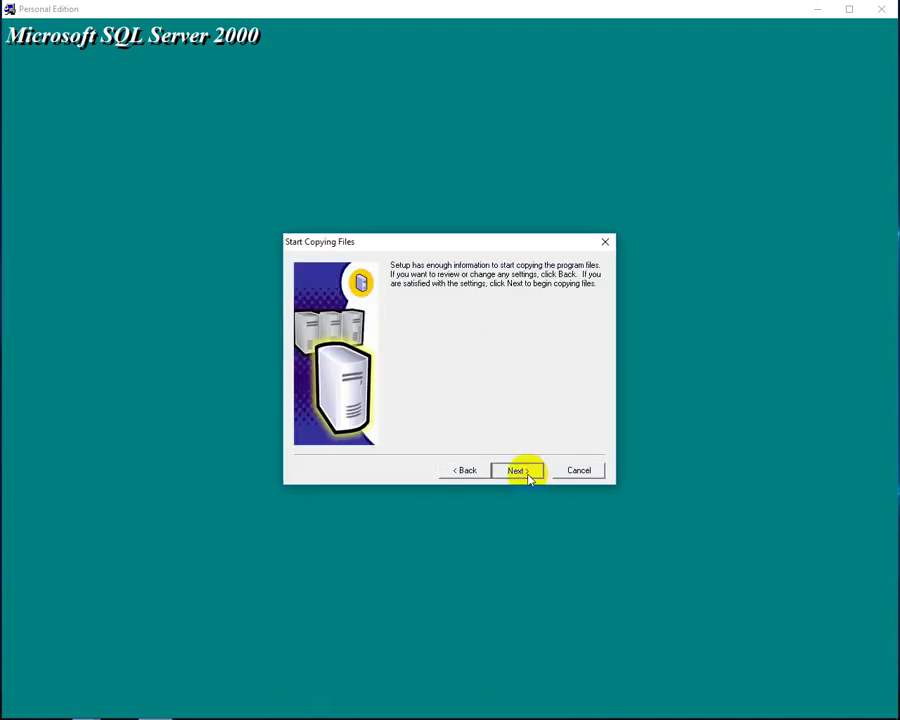
Start copying the program files, maximize the installer window and finish the setup once installation completes.
{"action": "left_click", "coordinate": [528, 476]}
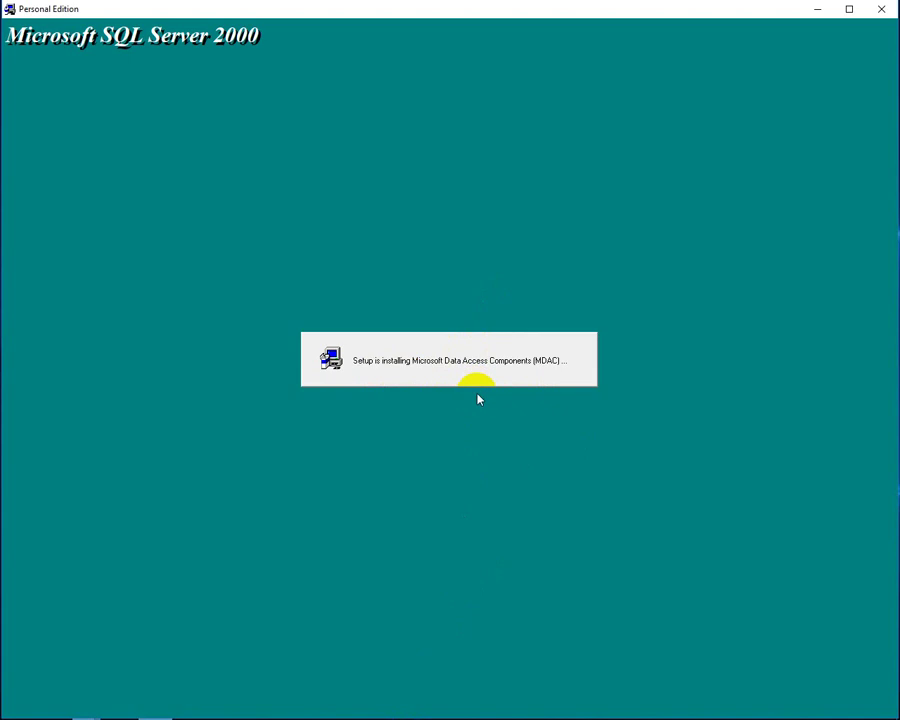
{"action": "double_click", "coordinate": [532, 8]}
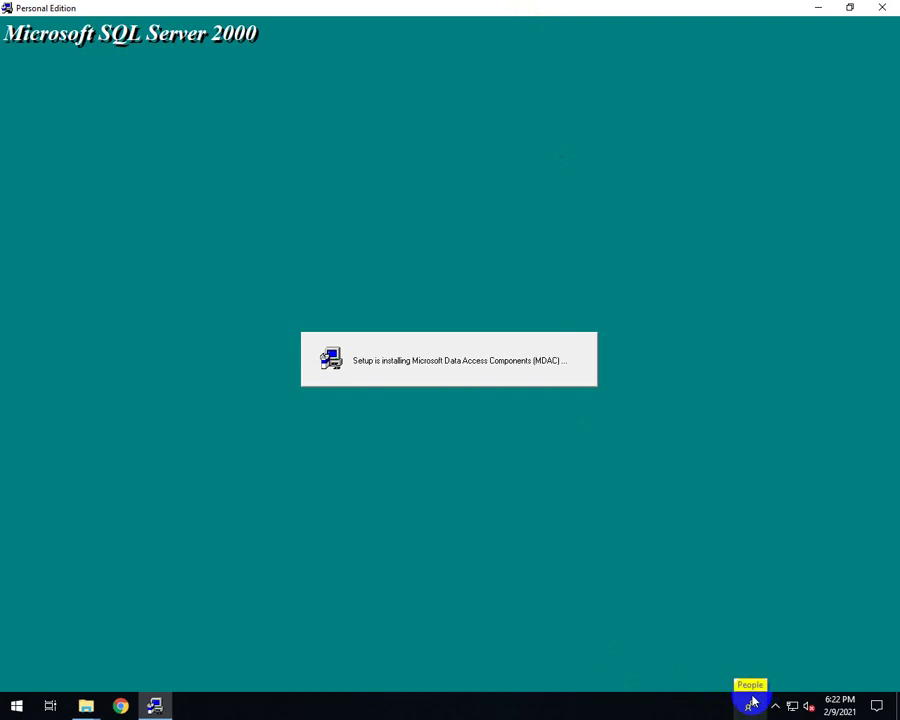
{"action": "left_click", "coordinate": [775, 706]}
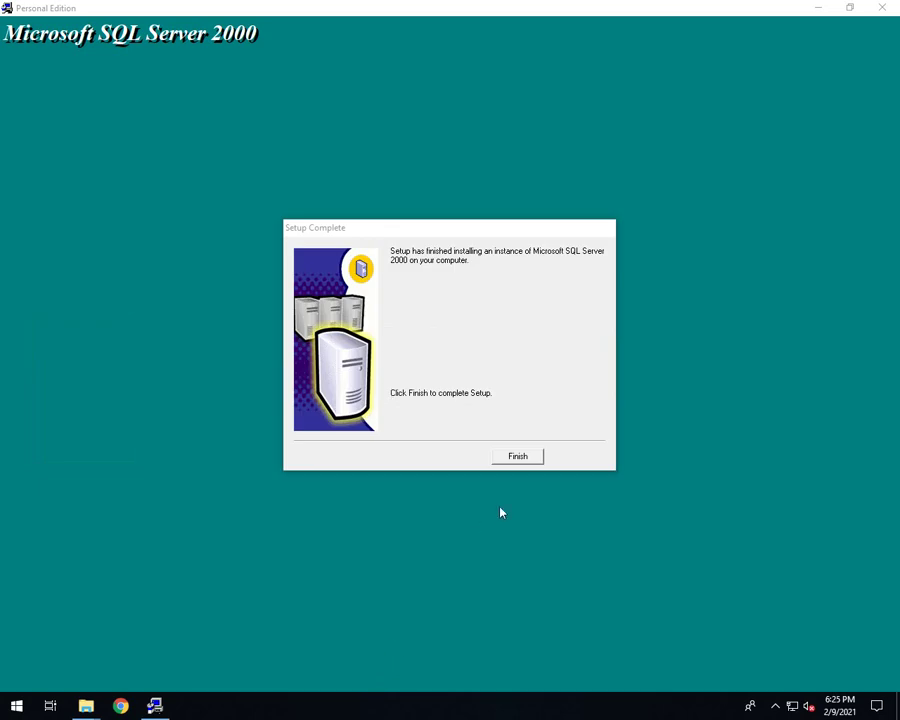
{"action": "left_click", "coordinate": [512, 457]}
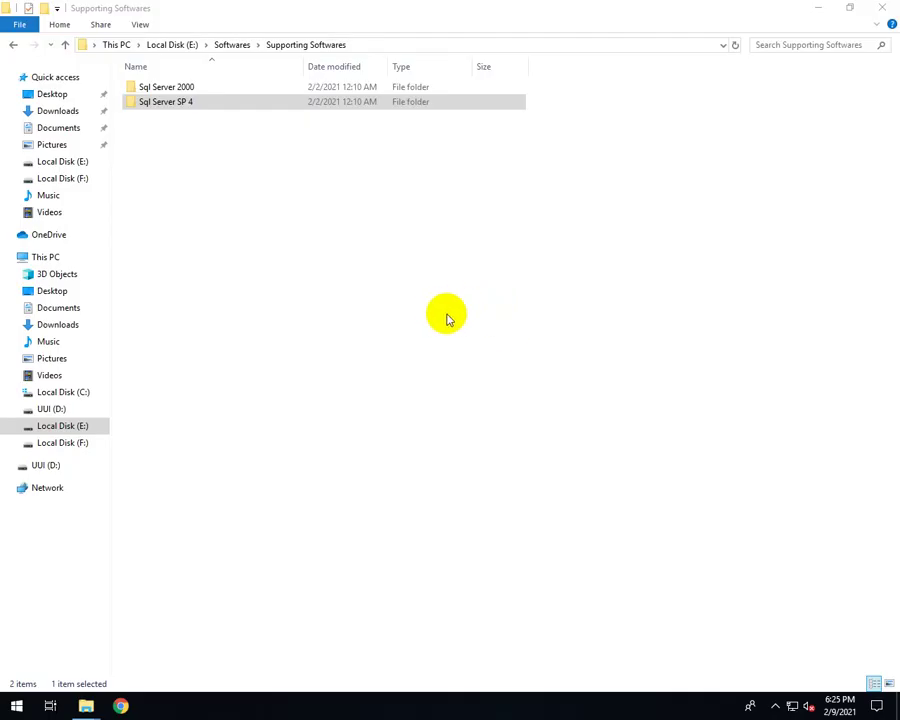
Open the SQL2000-KB884525-SP4-x86-ENU folder in Sql Server SP 4 and try to run its setup batch file.
{"action": "double_click", "coordinate": [205, 103]}
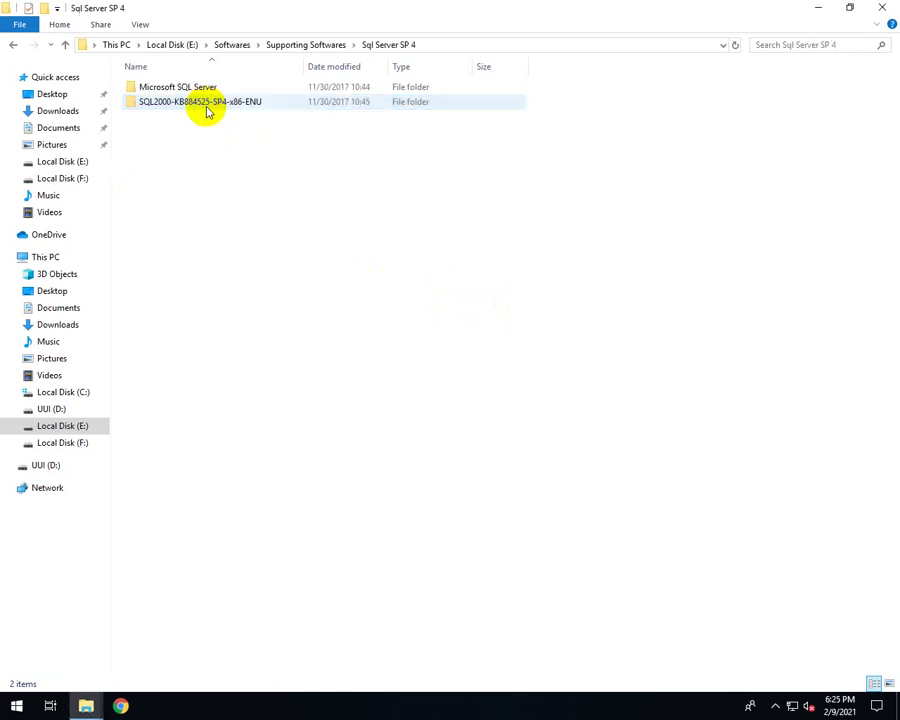
{"action": "left_click", "coordinate": [174, 104]}
{"action": "double_click", "coordinate": [172, 104]}
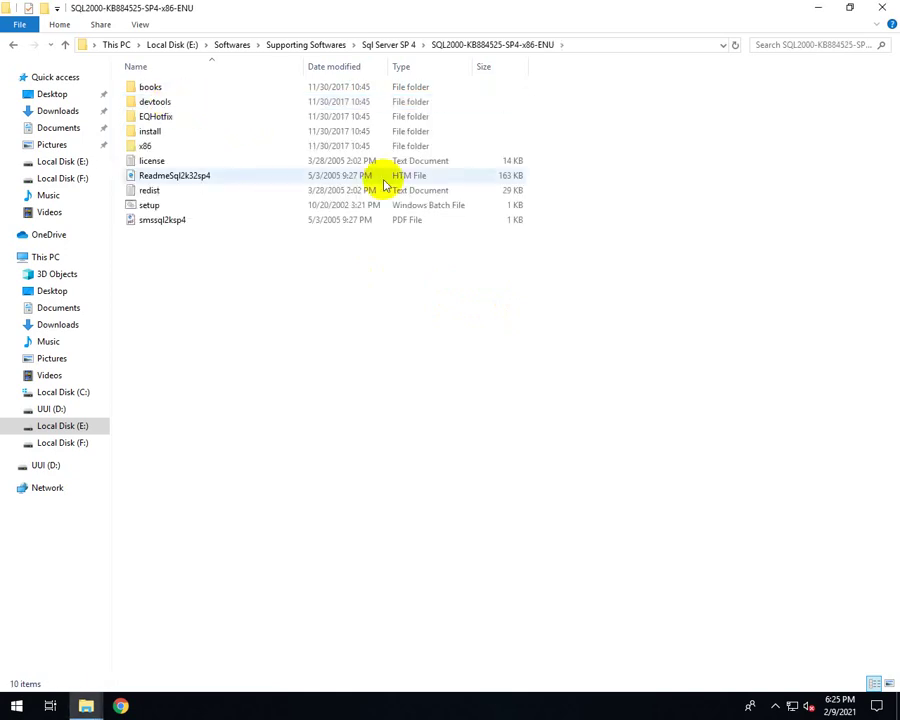
{"action": "double_click", "coordinate": [164, 207]}
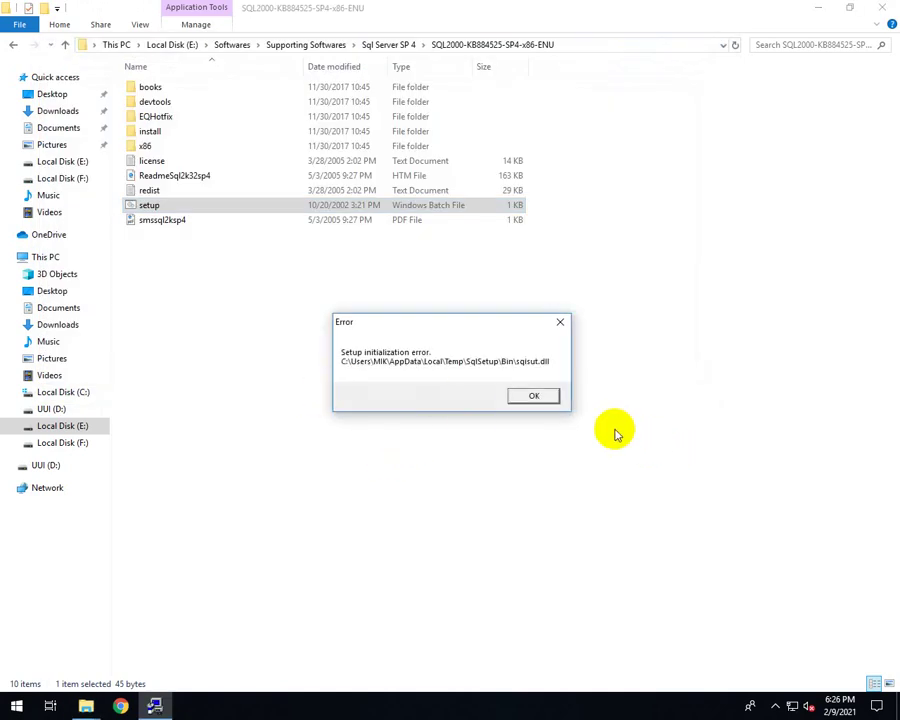
{"action": "left_click", "coordinate": [534, 396]}
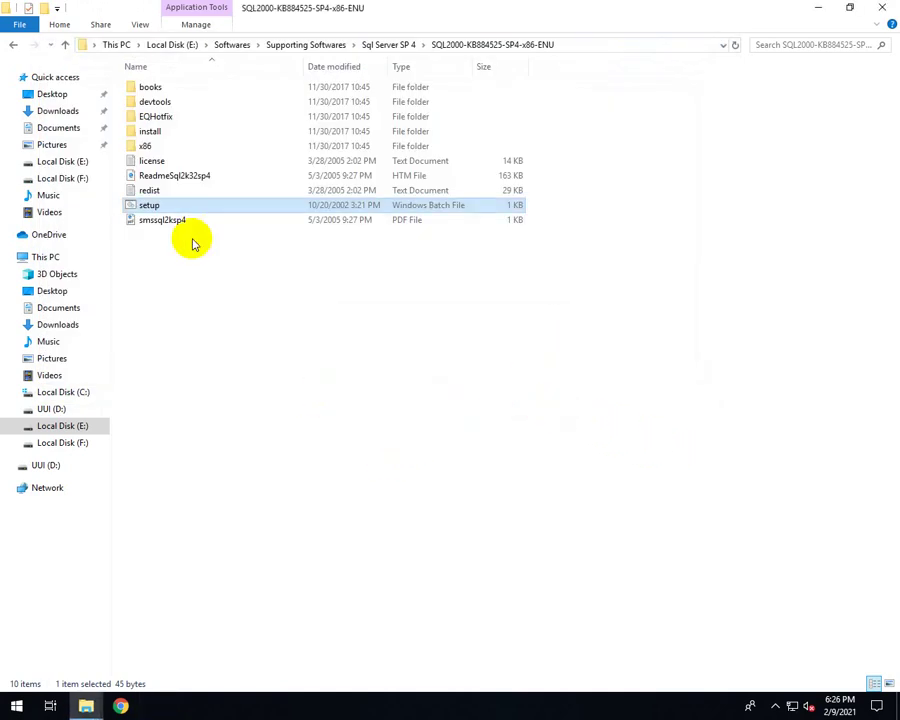
Open the setup folder within the service pack's x86 folder and sort its files by type.
{"action": "double_click", "coordinate": [149, 146]}
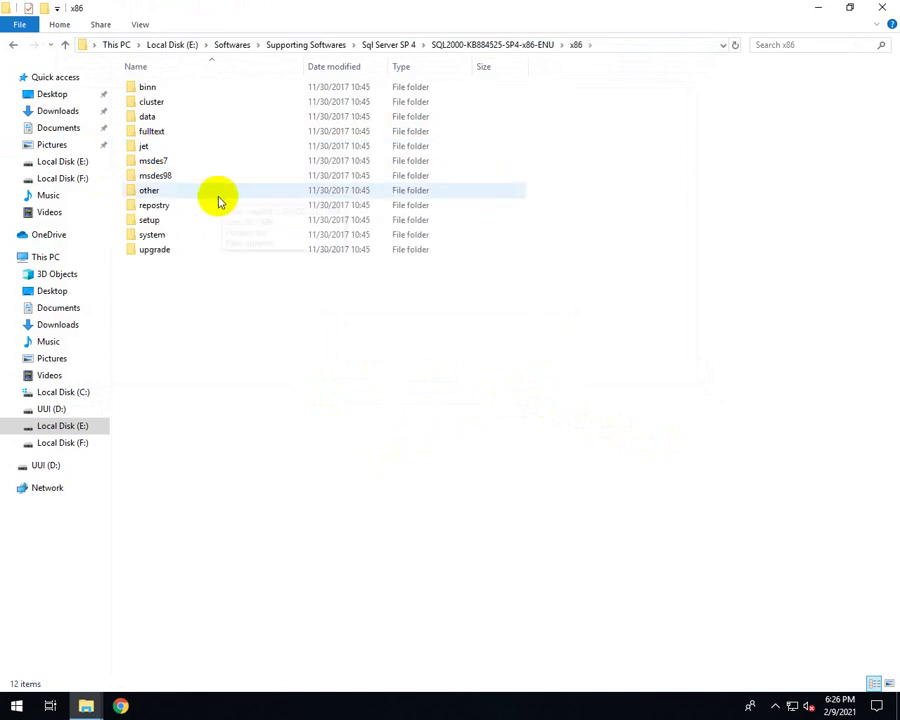
{"action": "double_click", "coordinate": [165, 219]}
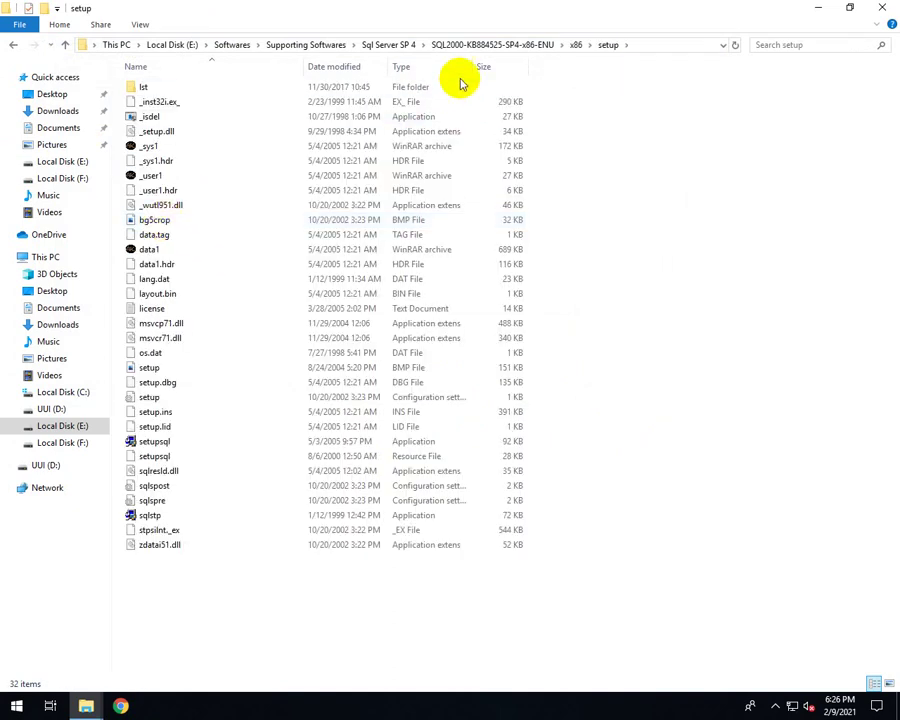
{"action": "left_click", "coordinate": [404, 68]}
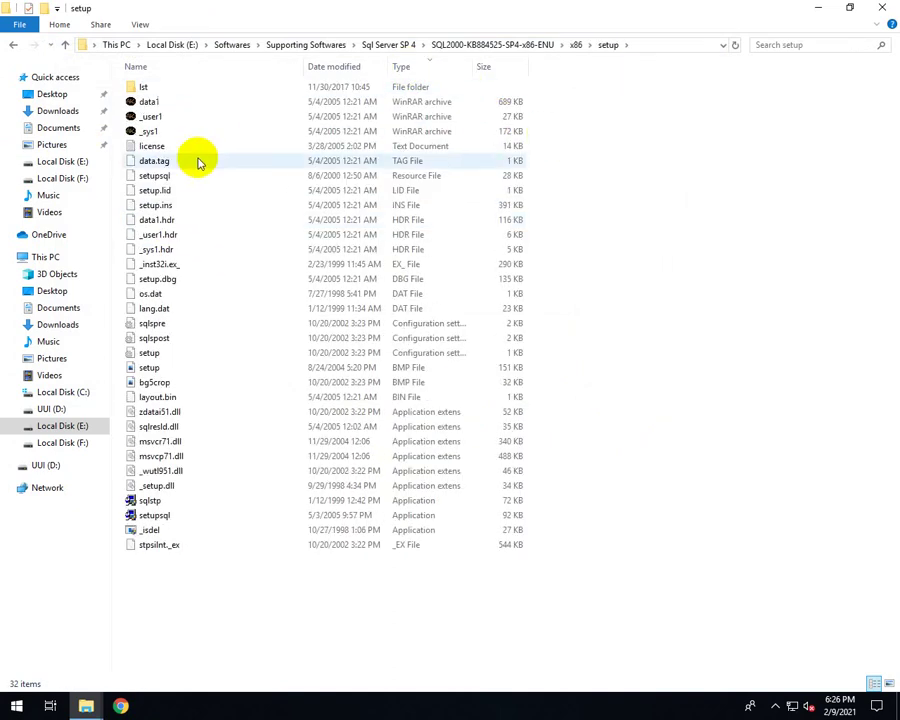
Set the service pack's setupsql application to run in compatibility mode for Windows XP (Service Pack 2).
{"action": "left_click", "coordinate": [175, 518]}
{"action": "right_click", "coordinate": [175, 518]}
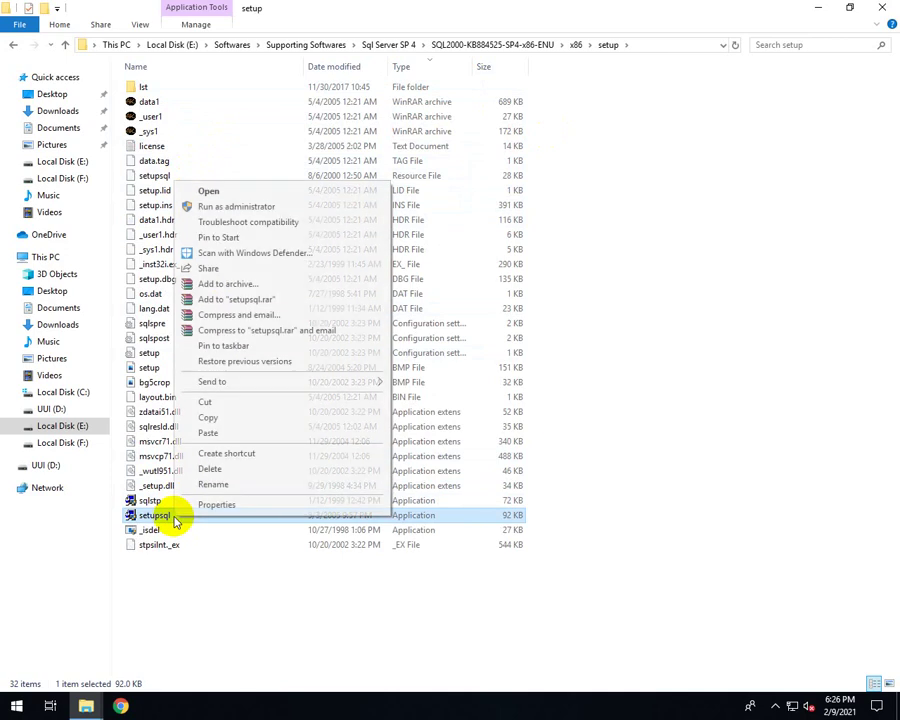
{"action": "left_click", "coordinate": [202, 503]}
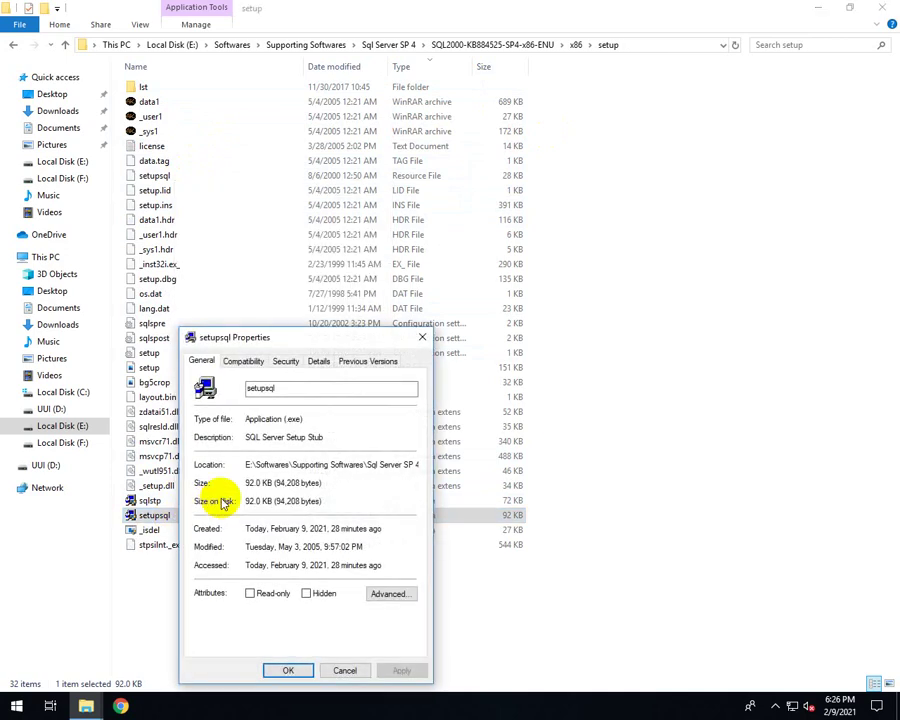
{"action": "left_click", "coordinate": [243, 362]}
{"action": "left_click", "coordinate": [232, 458]}
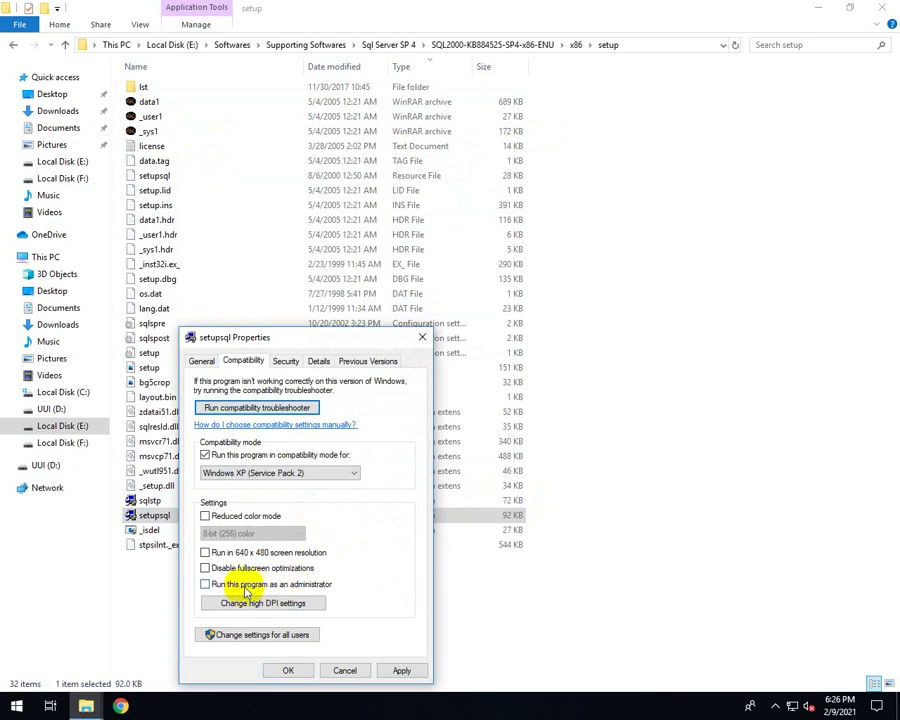
{"action": "left_click", "coordinate": [284, 670]}
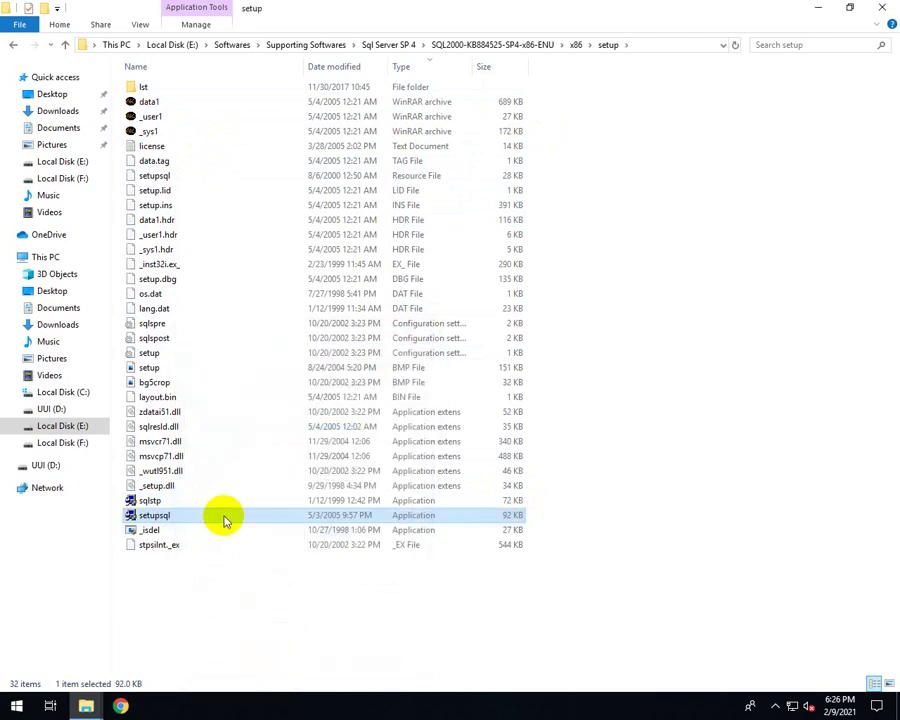
Launch the service pack's setupsql application, minimize the setup folder window and refresh the desktop while the wizard loads.
{"action": "double_click", "coordinate": [224, 516]}
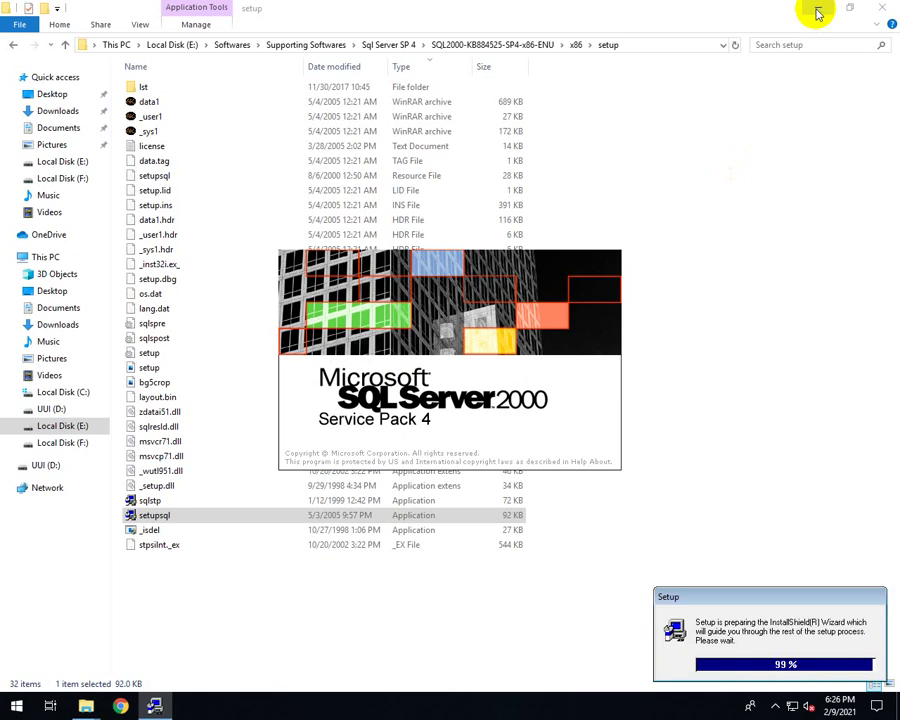
{"action": "left_click", "coordinate": [818, 12]}
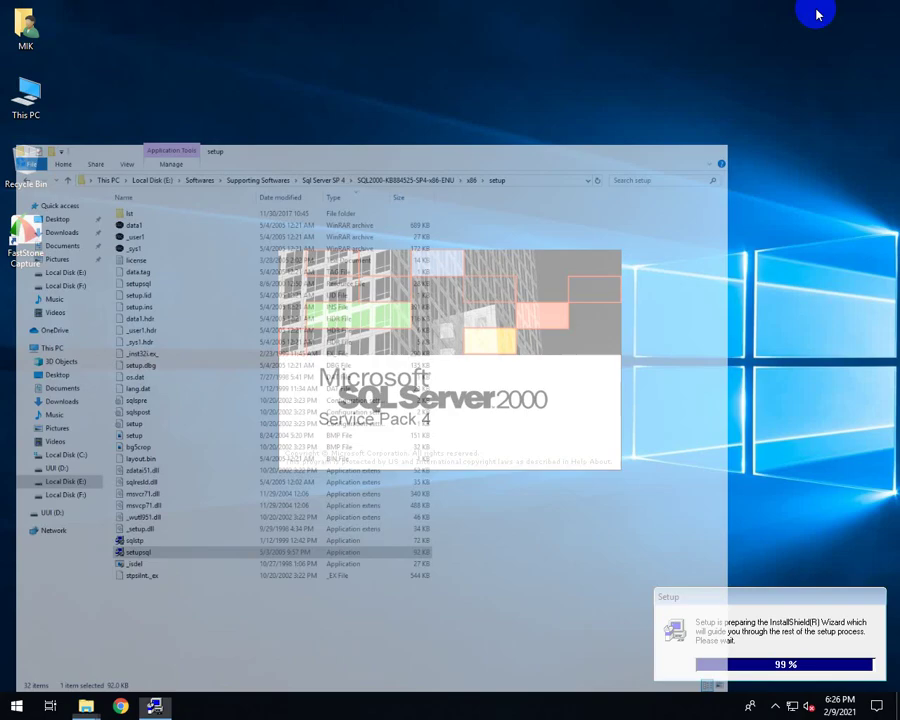
{"action": "right_click", "coordinate": [682, 66]}
{"action": "left_click", "coordinate": [702, 106]}
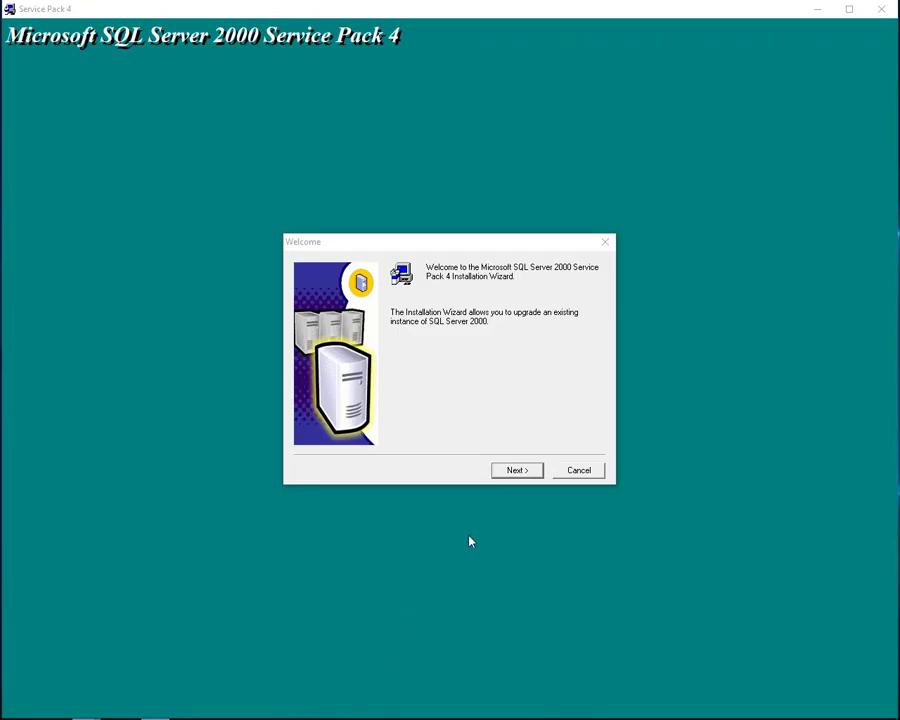
Accept the Service Pack 4 license agreement and apply the service pack to the default instance.
{"action": "left_click", "coordinate": [514, 471]}
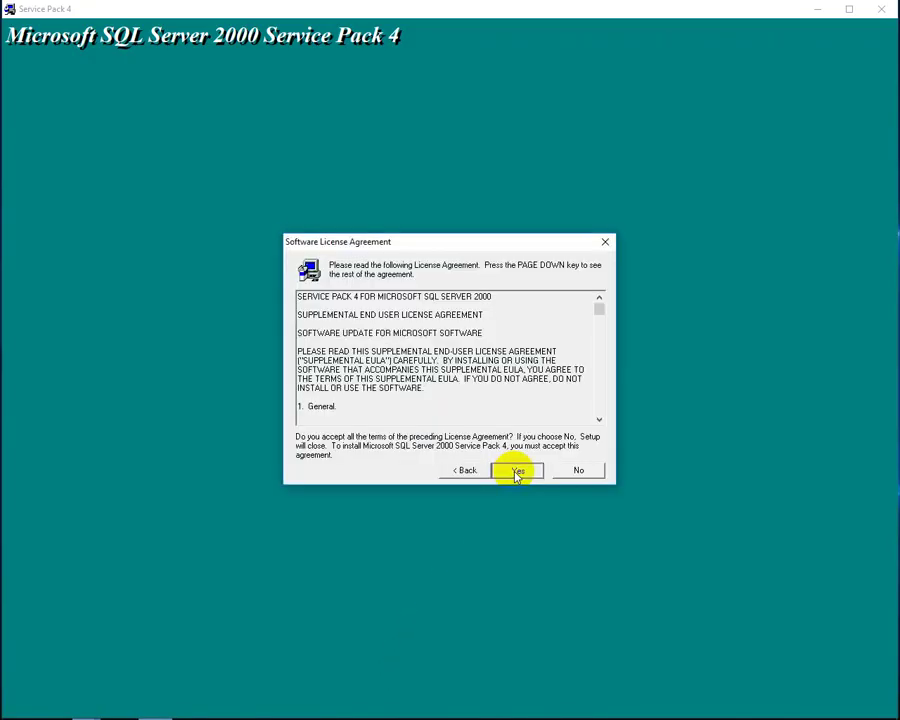
{"action": "left_click", "coordinate": [517, 471]}
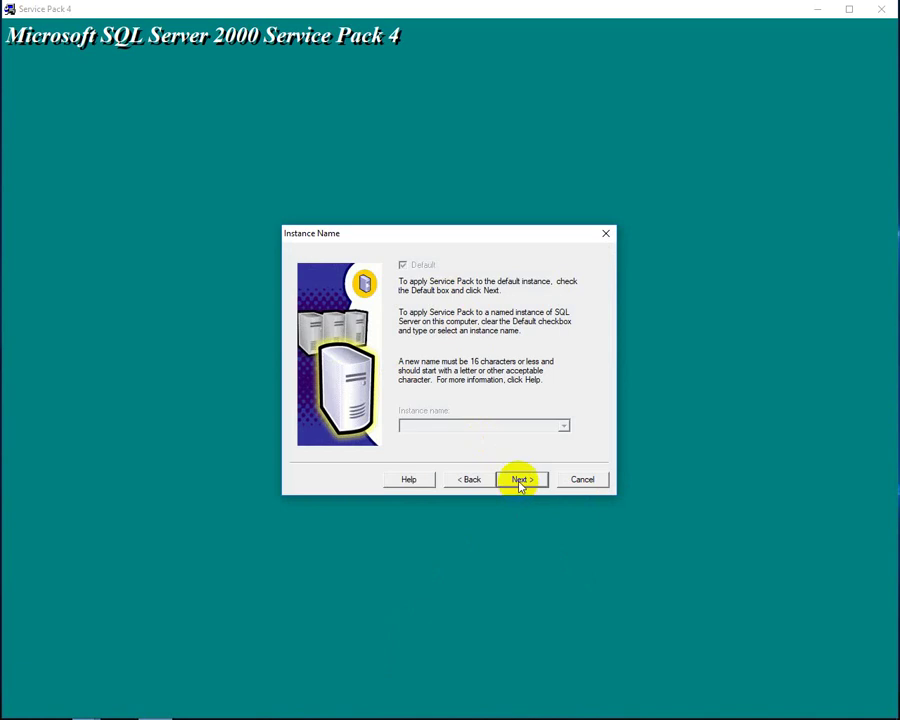
{"action": "left_click", "coordinate": [519, 480]}
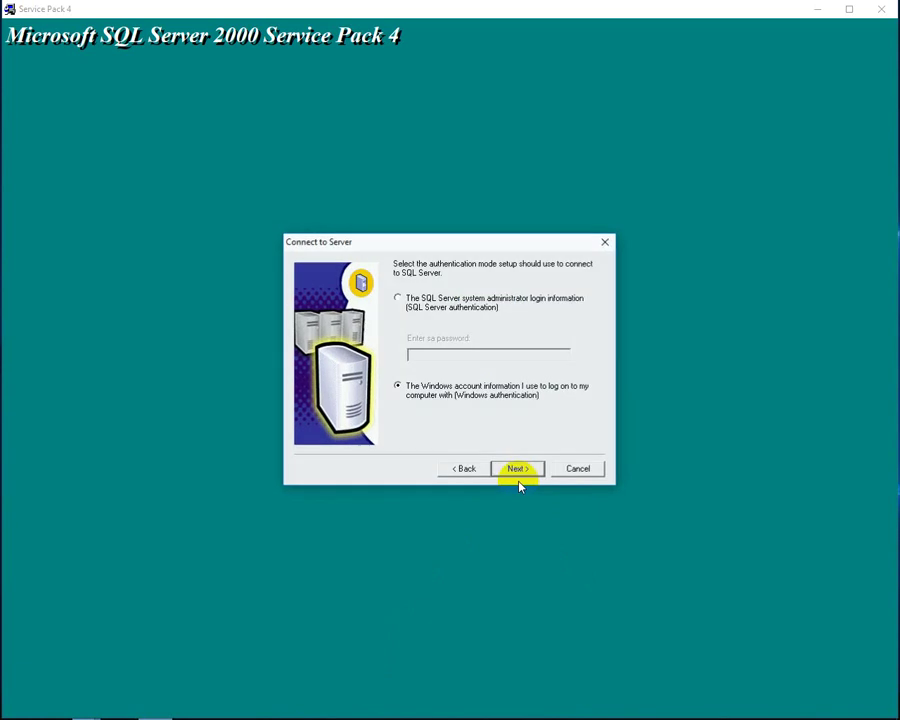
Choose SQL Server authentication for connecting to the server and enter the sa password.
{"action": "left_click", "coordinate": [412, 301]}
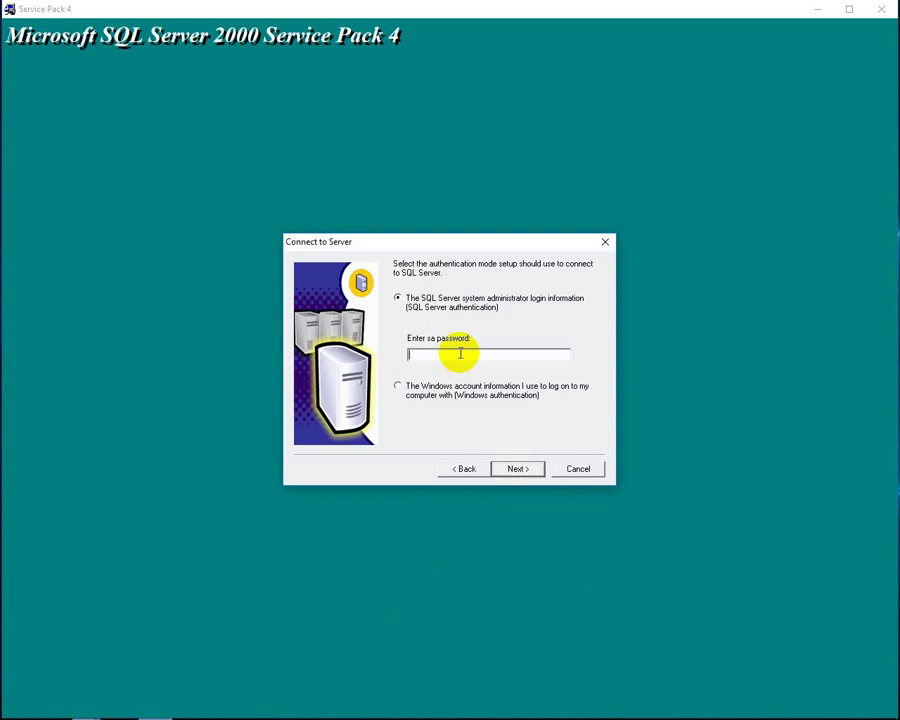
{"action": "type", "text": "*"}
{"action": "left_click", "coordinate": [519, 472]}
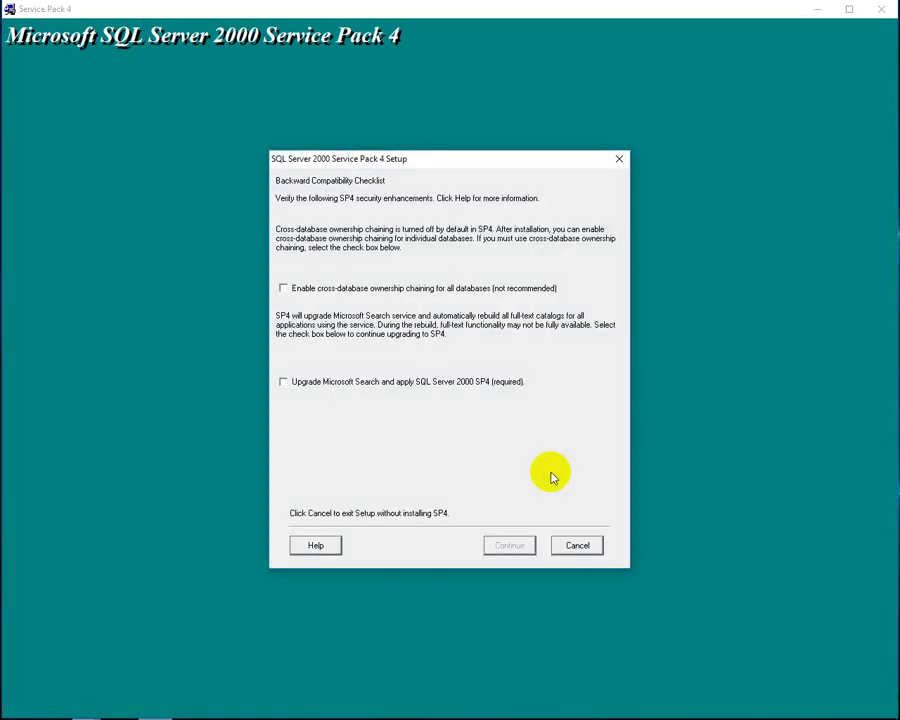
Agree to upgrade Microsoft Search and apply SP4, leave automatic error reporting off and start copying the files.
{"action": "left_click", "coordinate": [292, 389]}
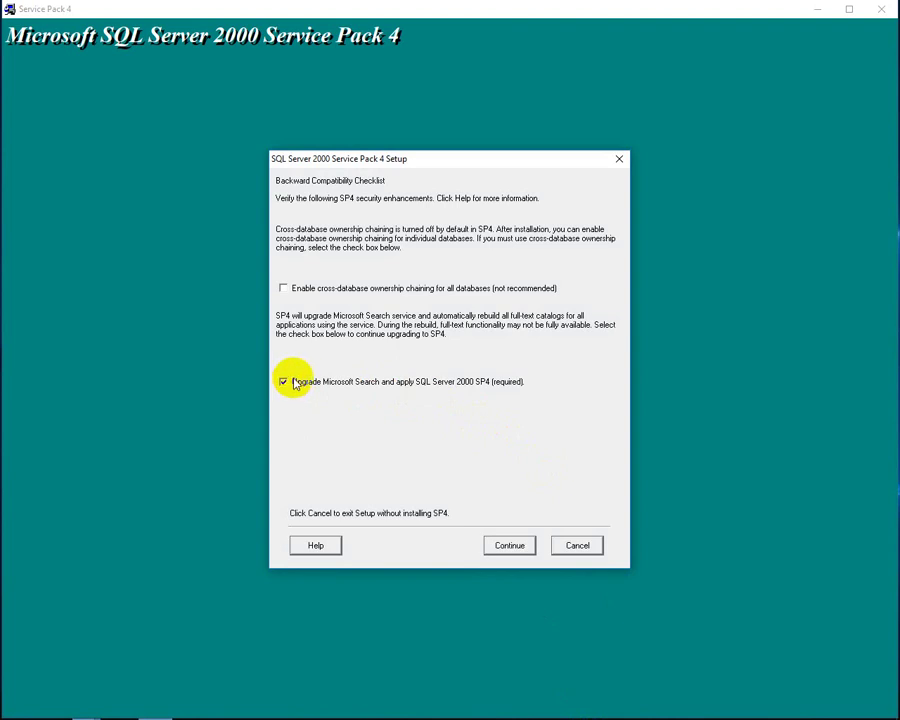
{"action": "left_click", "coordinate": [510, 548]}
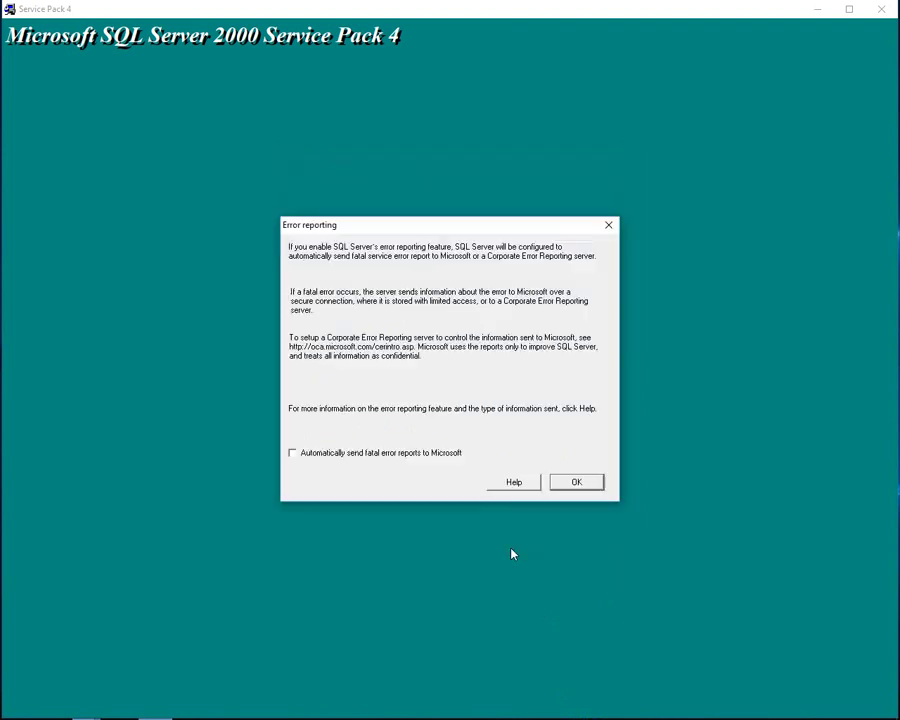
{"action": "left_click", "coordinate": [572, 486]}
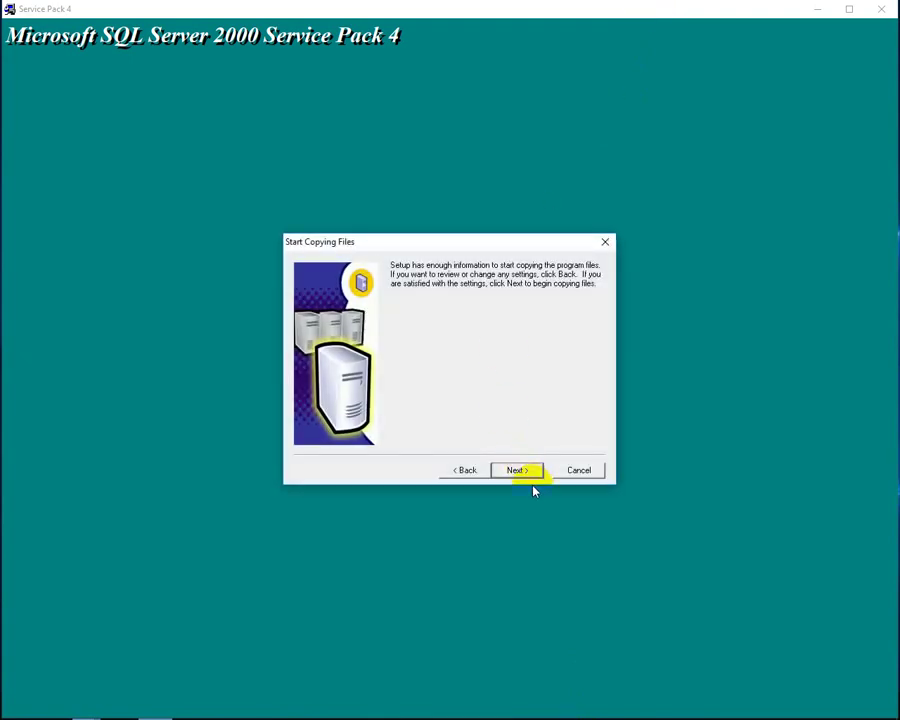
{"action": "left_click", "coordinate": [520, 469]}
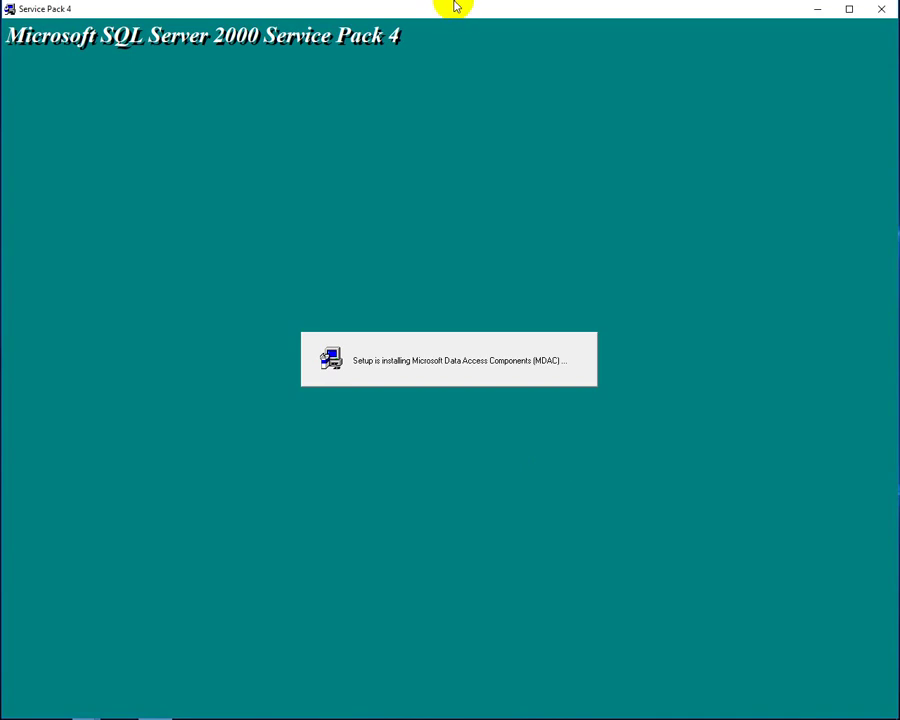
Shift the installer window slightly, acknowledge the master and msdb backup notice and finish the Service Pack 4 setup.
{"action": "left_click_drag", "start_coordinate": [455, 6], "coordinate": [461, 14]}
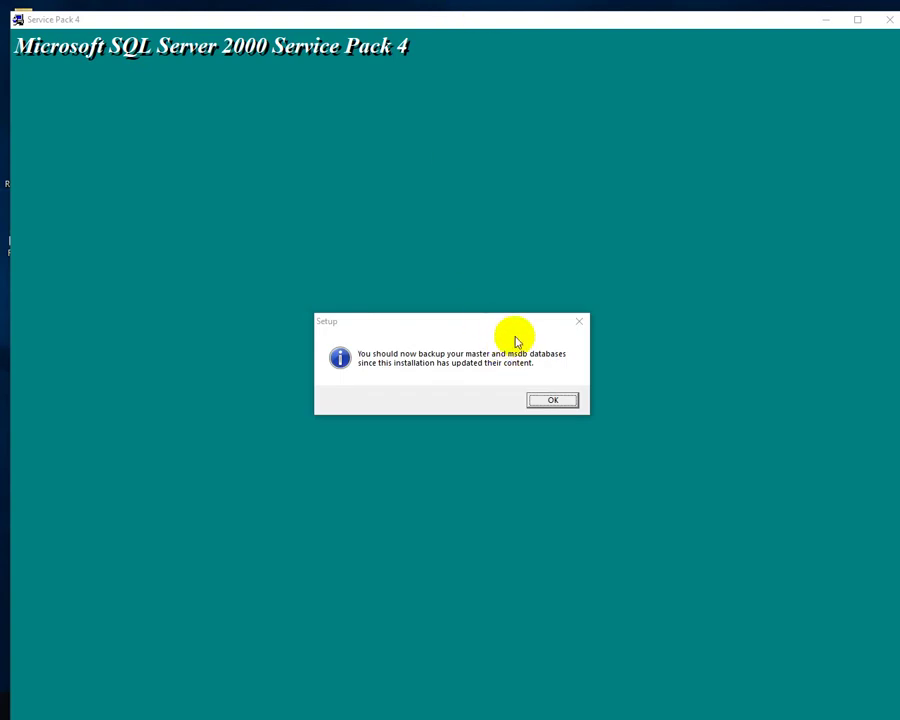
{"action": "left_click_drag", "start_coordinate": [500, 330], "coordinate": [461, 297]}
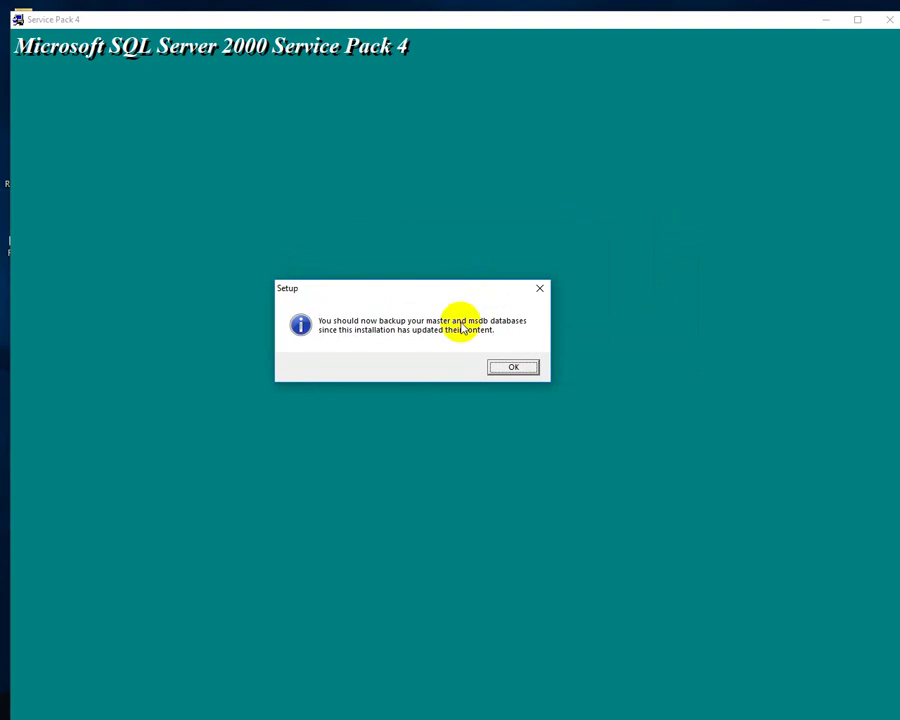
{"action": "left_click", "coordinate": [515, 367]}
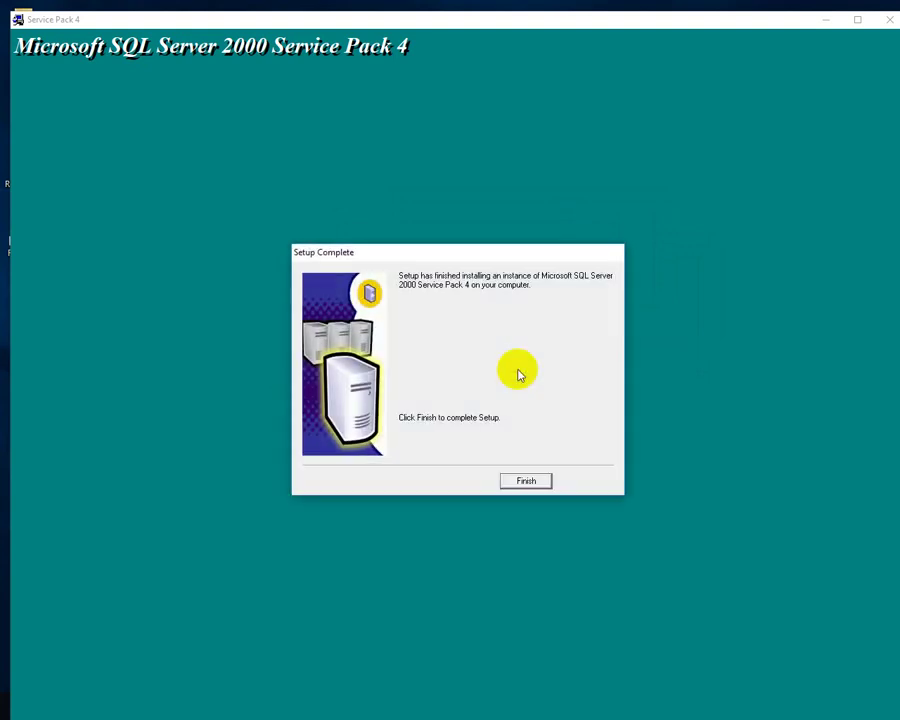
{"action": "left_click", "coordinate": [527, 482]}
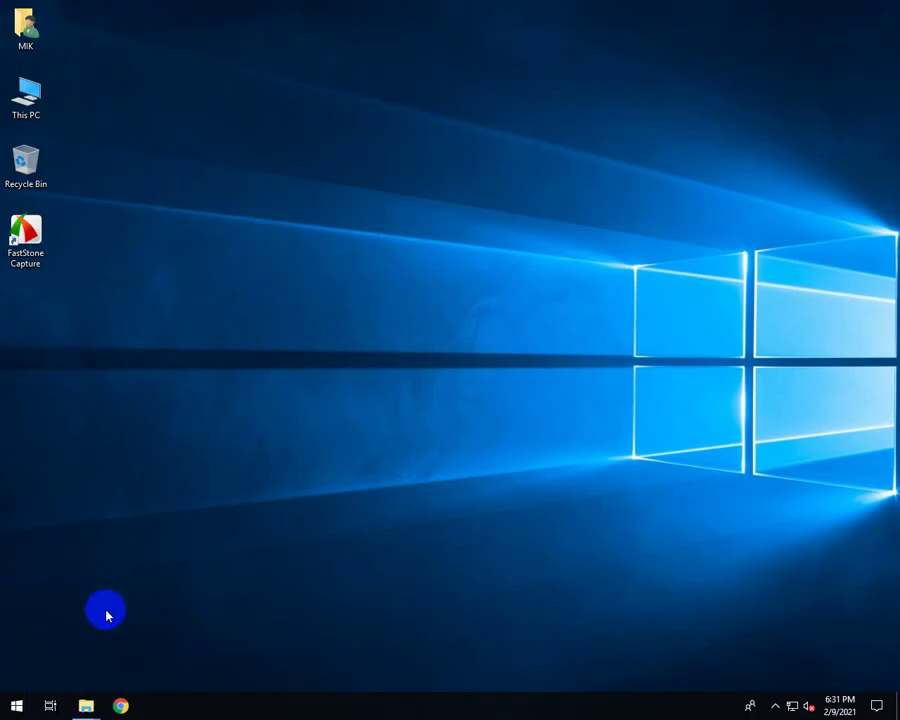
Open Service Manager from the Microsoft SQL Server program group.
{"action": "left_click", "coordinate": [10, 705]}
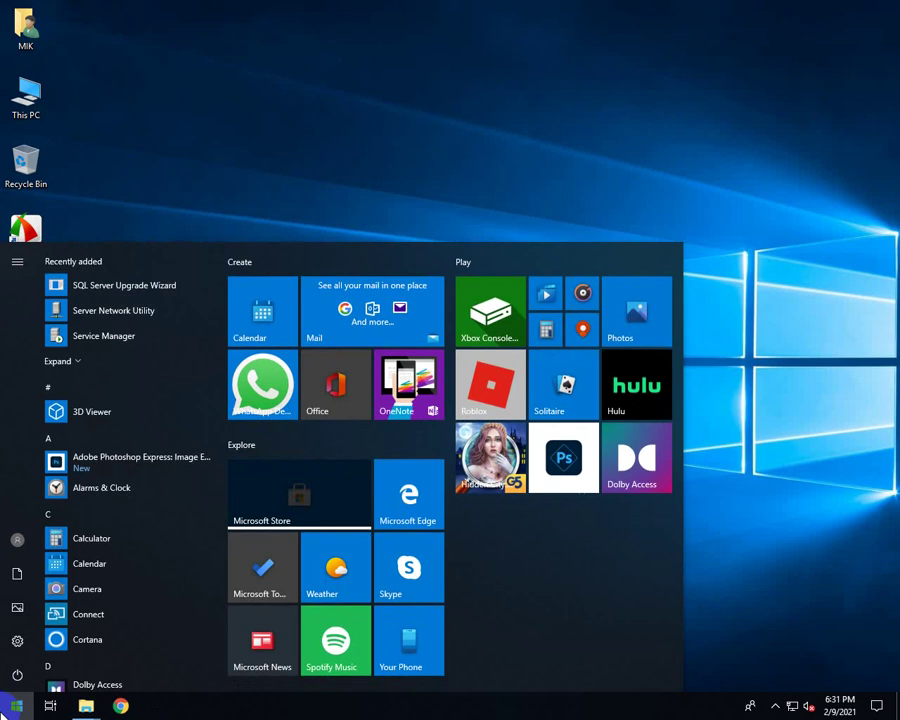
{"action": "scroll", "coordinate": [116, 540], "scroll_direction": "down", "scroll_amount": 8}
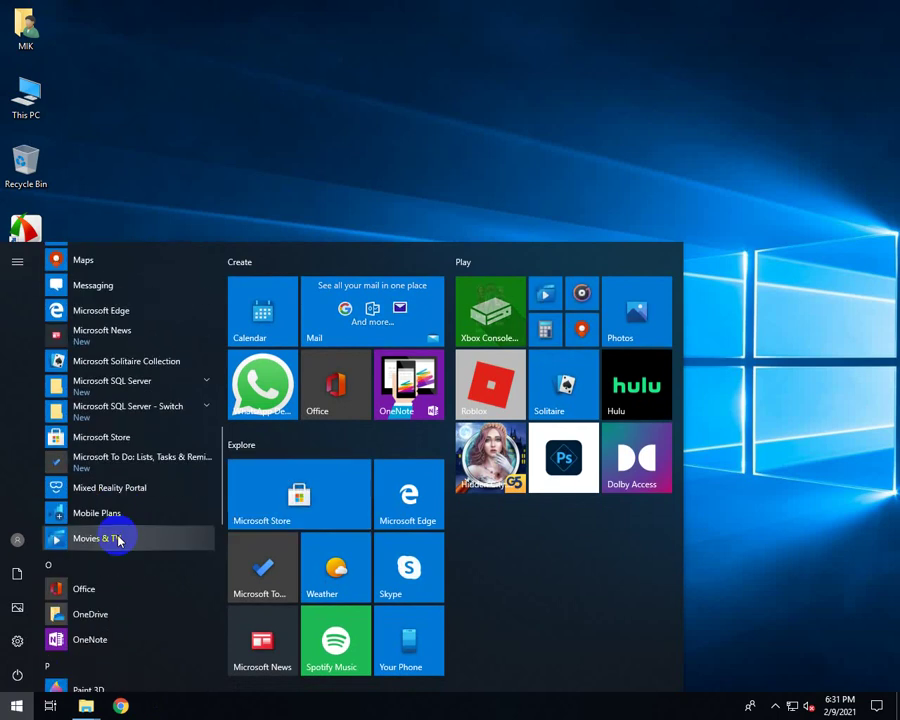
{"action": "left_click", "coordinate": [150, 384]}
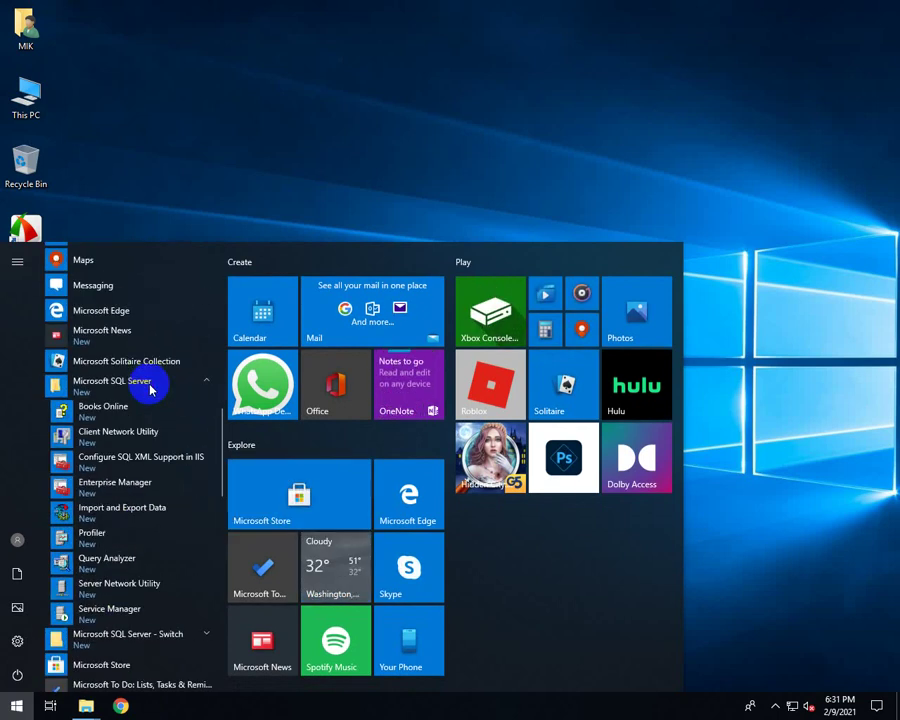
{"action": "scroll", "coordinate": [152, 384], "scroll_direction": "down", "scroll_amount": 1}
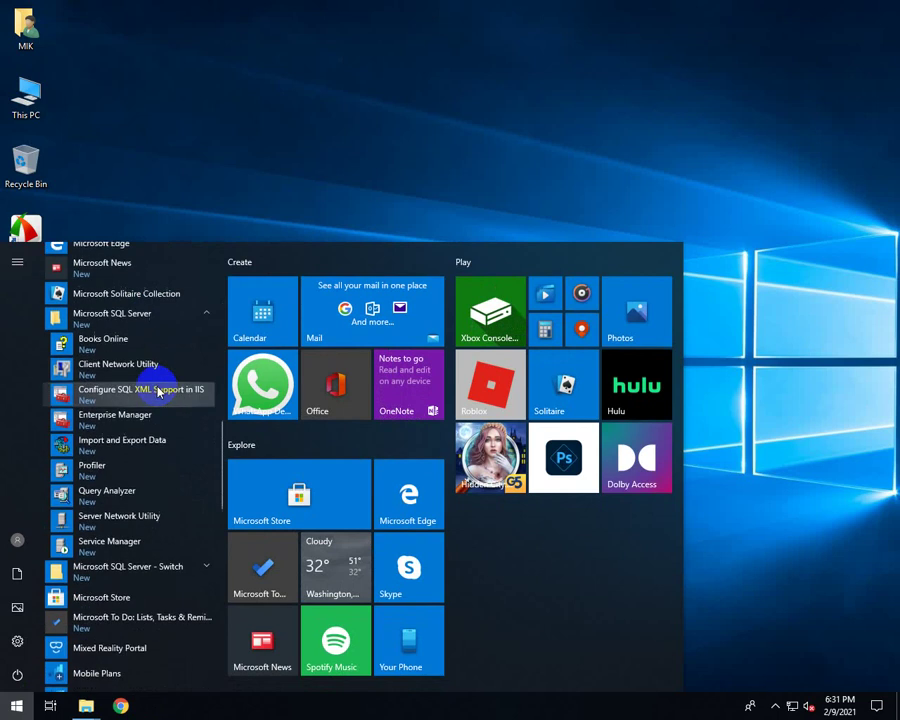
{"action": "left_click", "coordinate": [90, 548]}
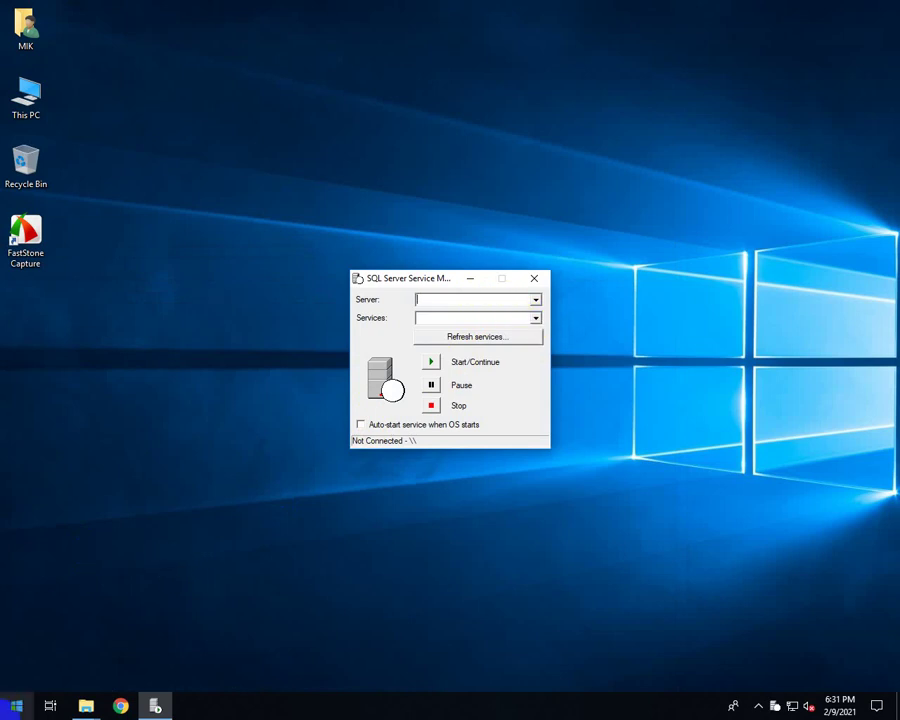
Open the Windows Services console, maximize it and sort the services by name in ascending order.
{"action": "left_click", "coordinate": [12, 708]}
{"action": "type", "text": "ser"}
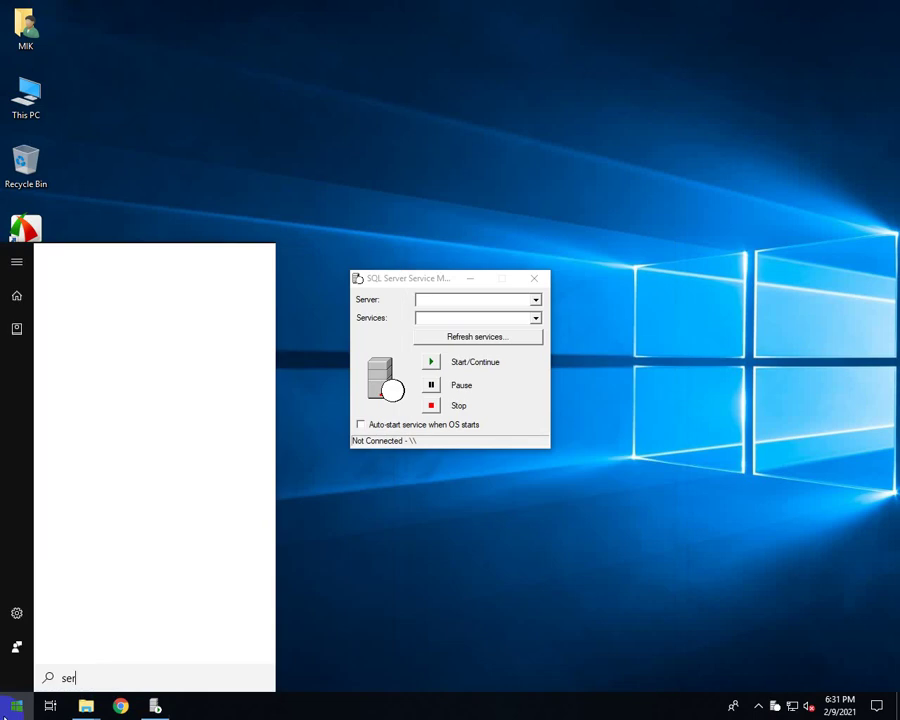
{"action": "left_click", "coordinate": [118, 336]}
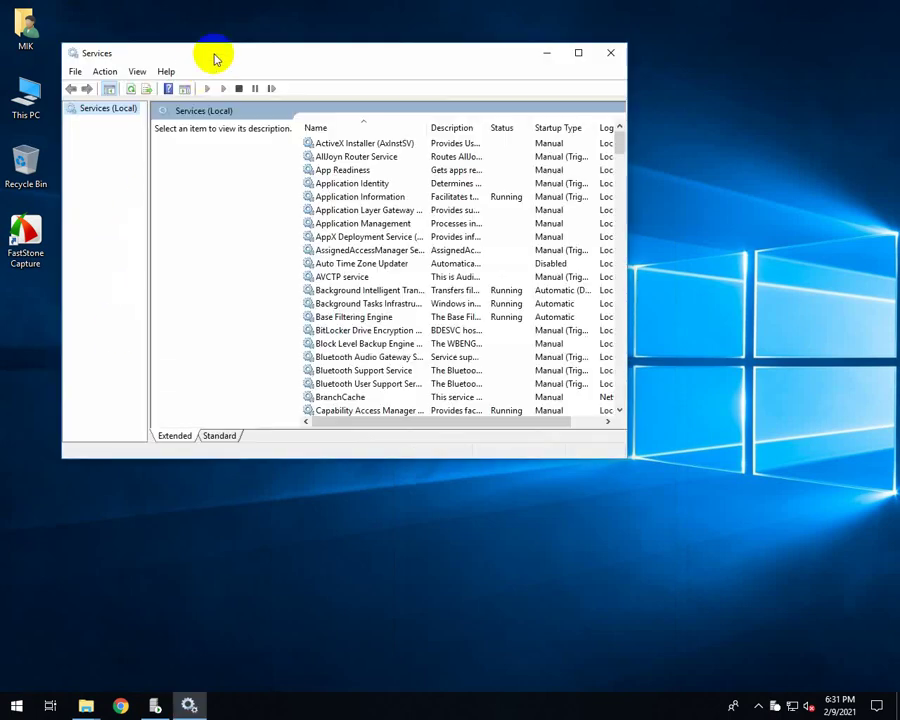
{"action": "double_click", "coordinate": [215, 56]}
{"action": "left_click", "coordinate": [304, 81]}
{"action": "left_click", "coordinate": [300, 80]}
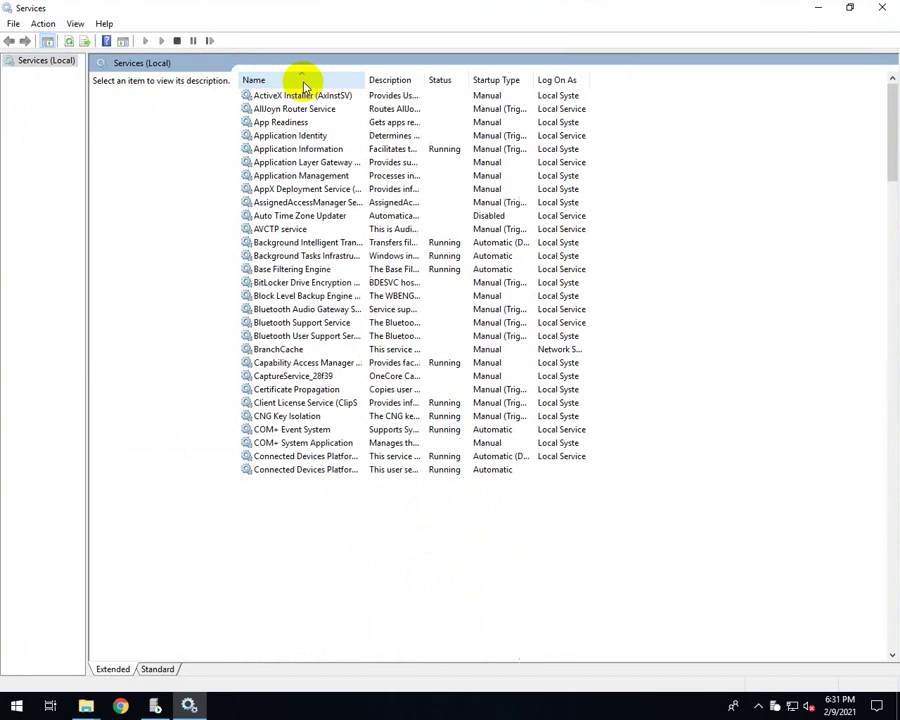
Start the SQLSERVERAGENT service, check the MSSQLSERVER service's status and minimize the Services console.
{"action": "type", "text": "sql"}
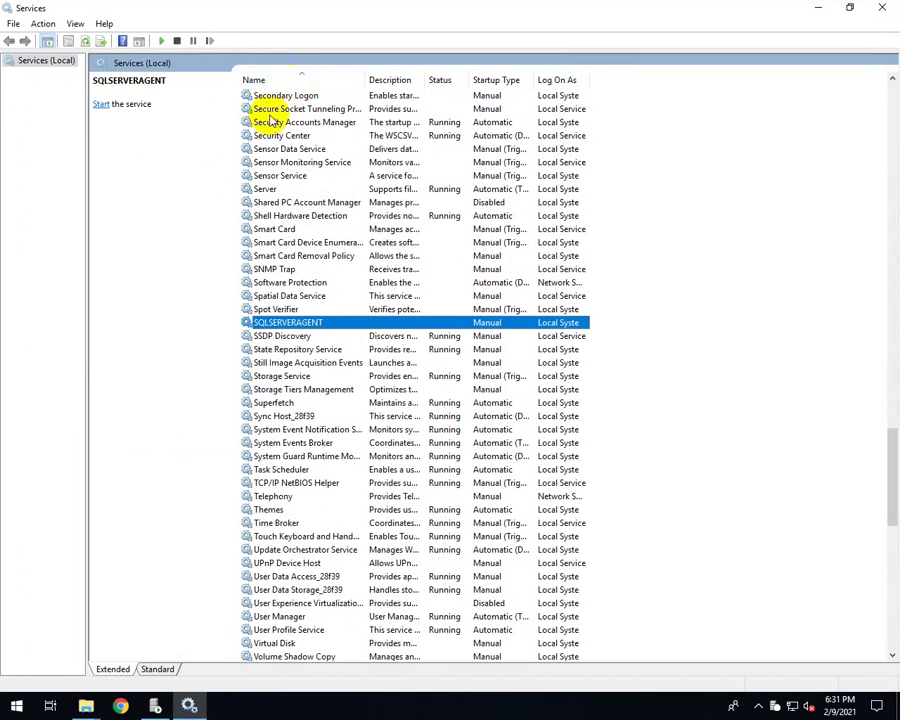
{"action": "right_click", "coordinate": [288, 326]}
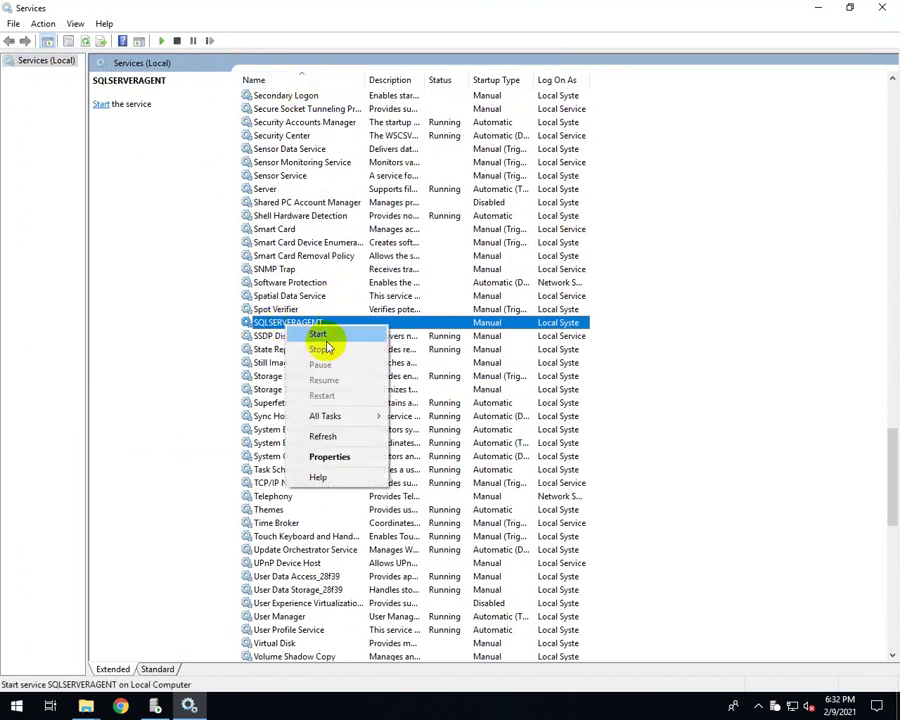
{"action": "left_click", "coordinate": [322, 334]}
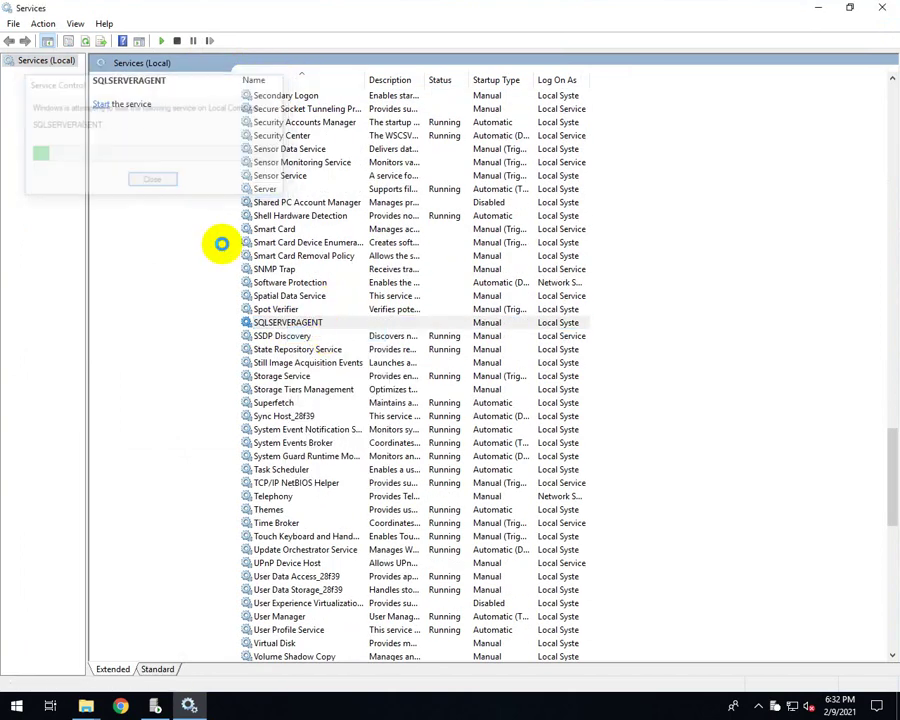
{"action": "type", "text": "ms"}
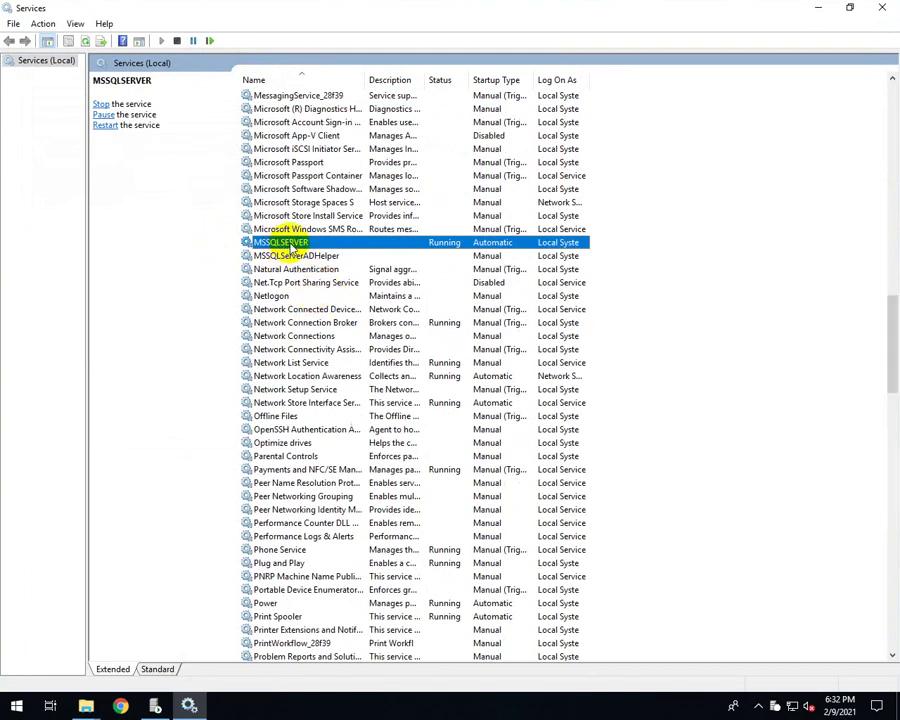
{"action": "left_click", "coordinate": [818, 8]}
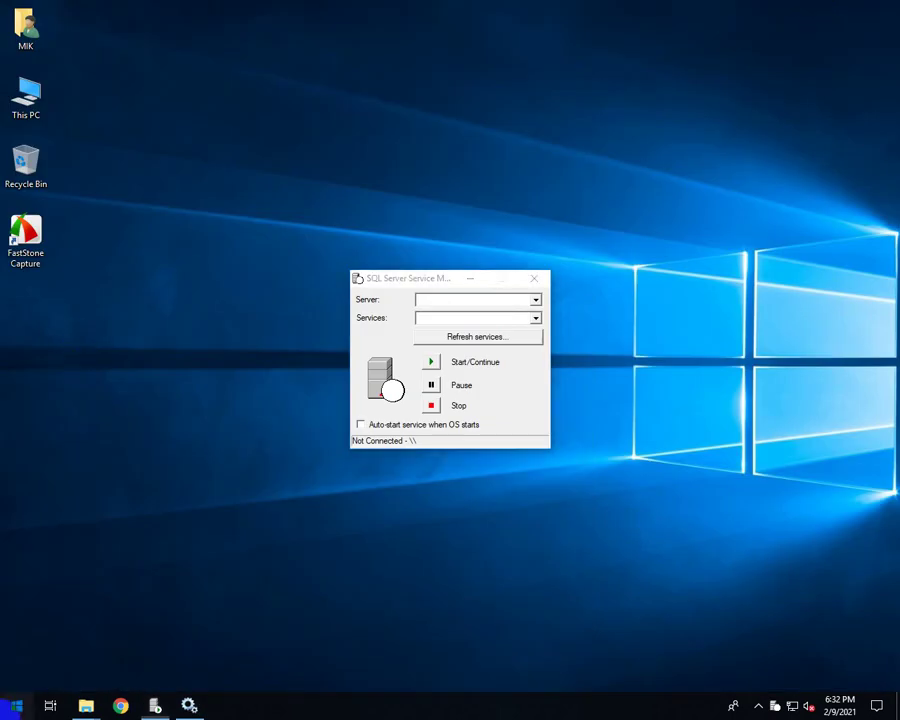
Launch Enterprise Manager from the Microsoft SQL Server program group and refresh the desktop while it loads.
{"action": "left_click", "coordinate": [14, 705]}
{"action": "scroll", "coordinate": [115, 595], "scroll_direction": "down", "scroll_amount": 10}
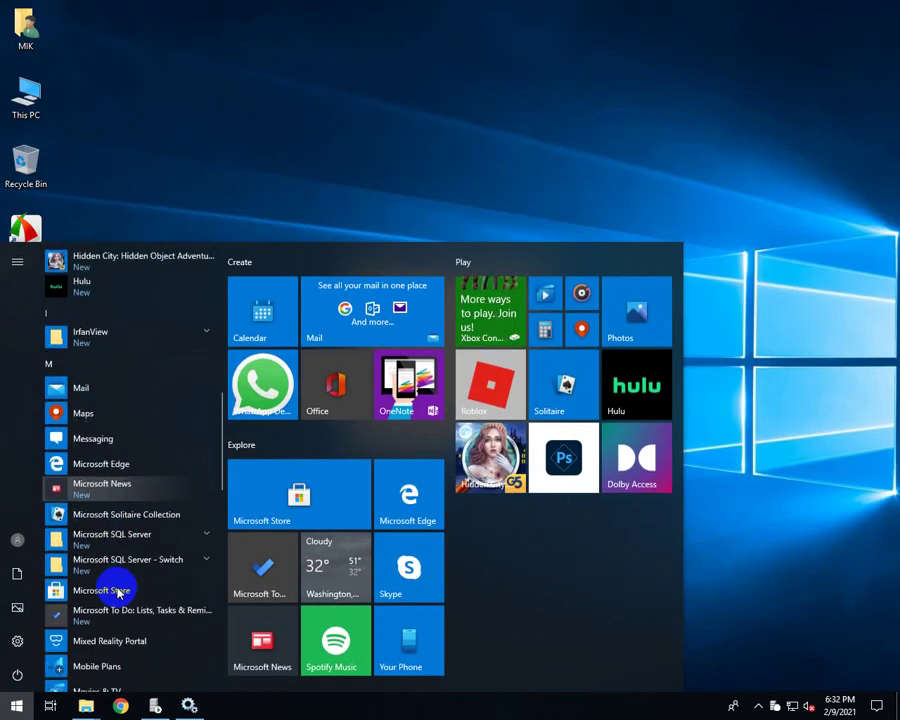
{"action": "left_click", "coordinate": [137, 453]}
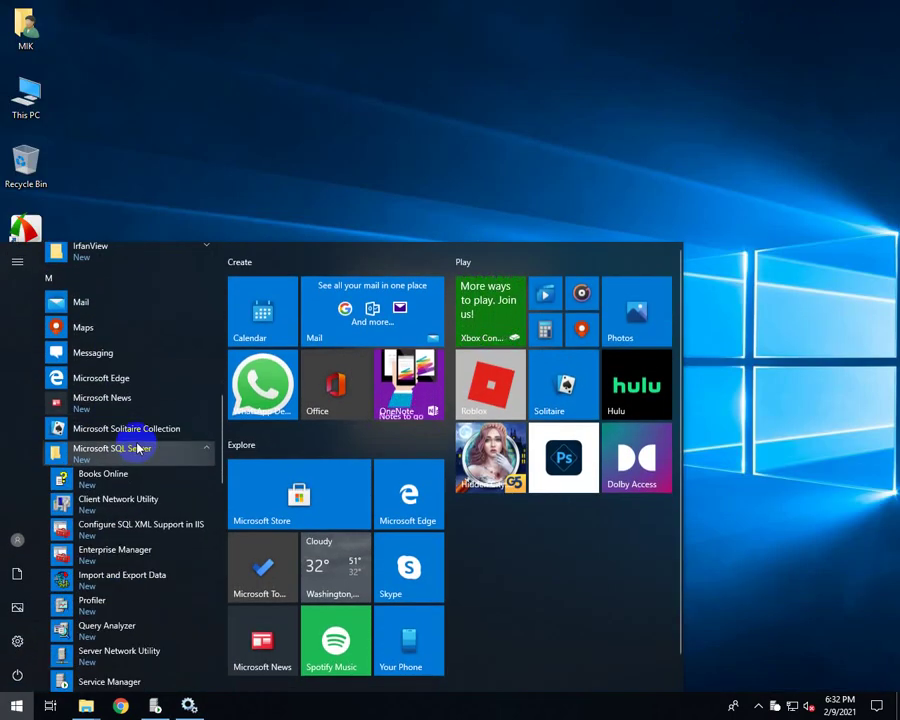
{"action": "scroll", "coordinate": [150, 470], "scroll_direction": "down", "scroll_amount": 3}
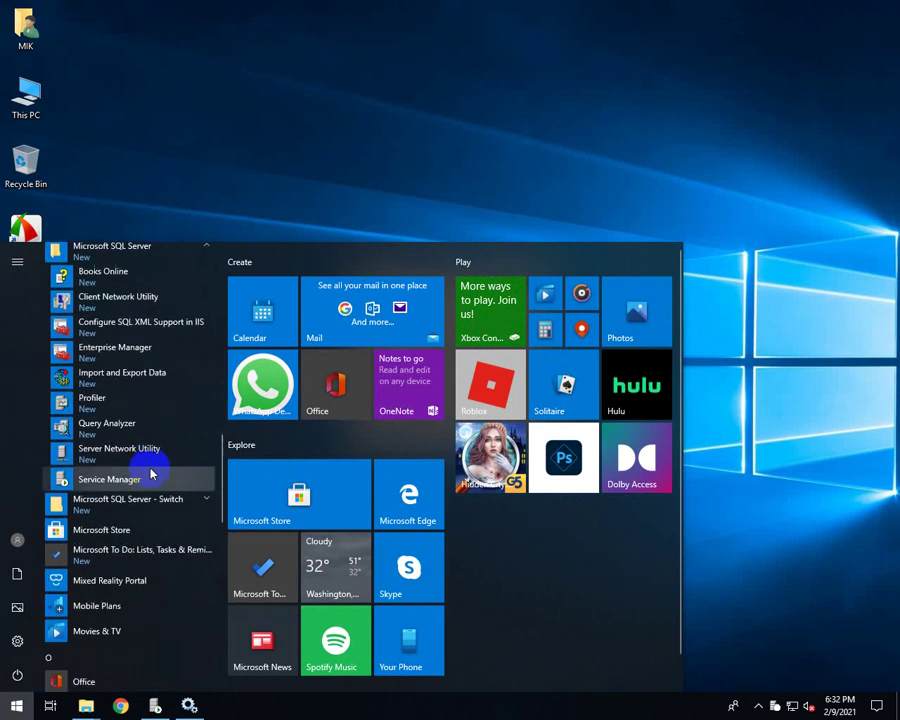
{"action": "left_click", "coordinate": [121, 350]}
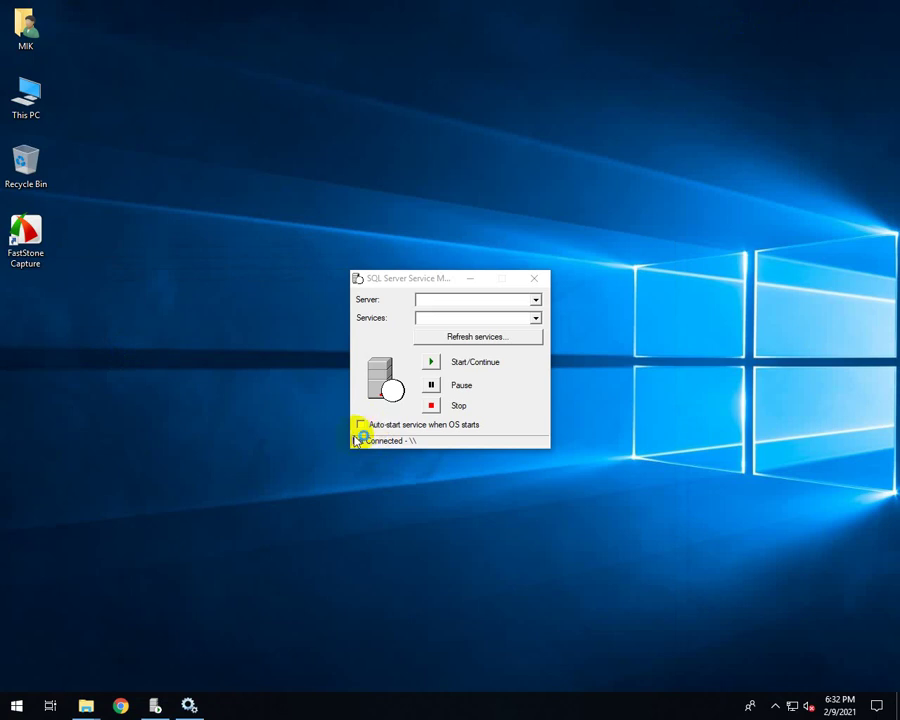
{"action": "right_click", "coordinate": [191, 297]}
{"action": "left_click", "coordinate": [226, 341]}
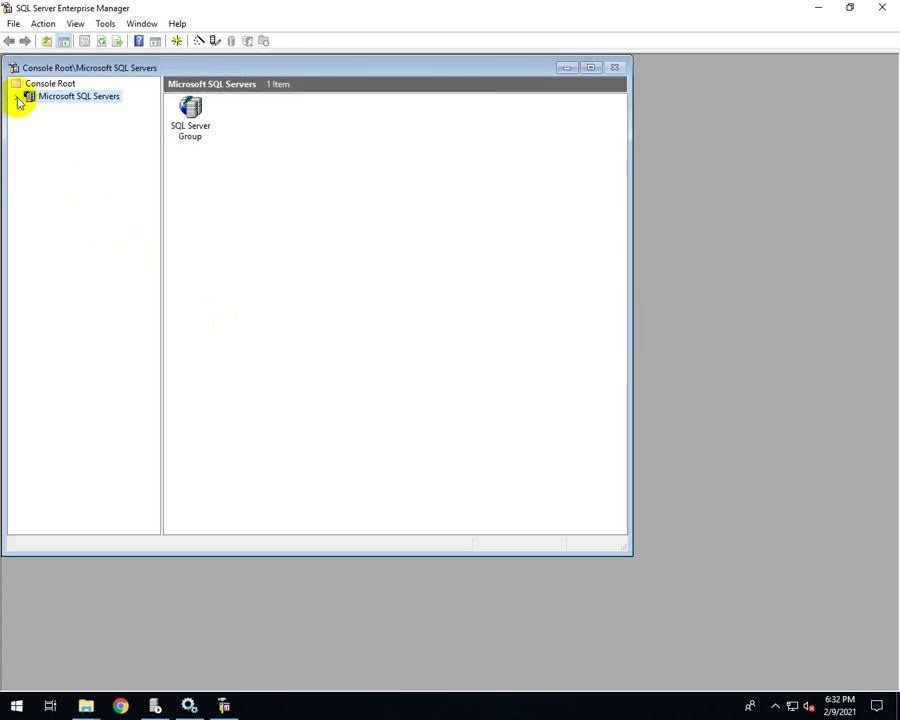
Expand Microsoft SQL Servers, SQL Server Group and the local server, and show its databases.
{"action": "left_click", "coordinate": [17, 97]}
{"action": "left_click", "coordinate": [29, 108]}
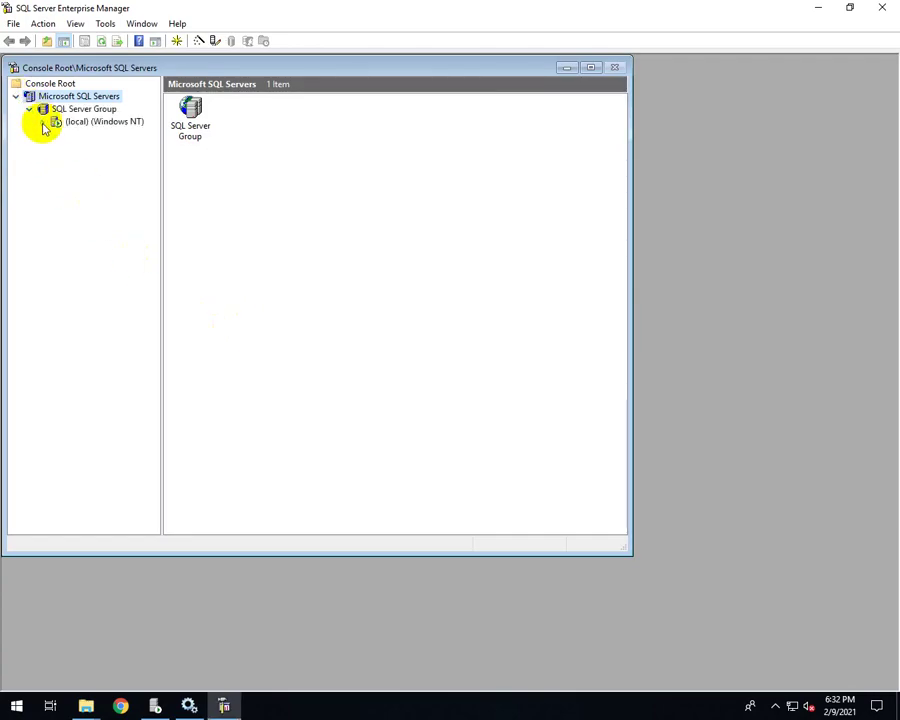
{"action": "left_click", "coordinate": [43, 122]}
{"action": "left_click", "coordinate": [95, 134]}
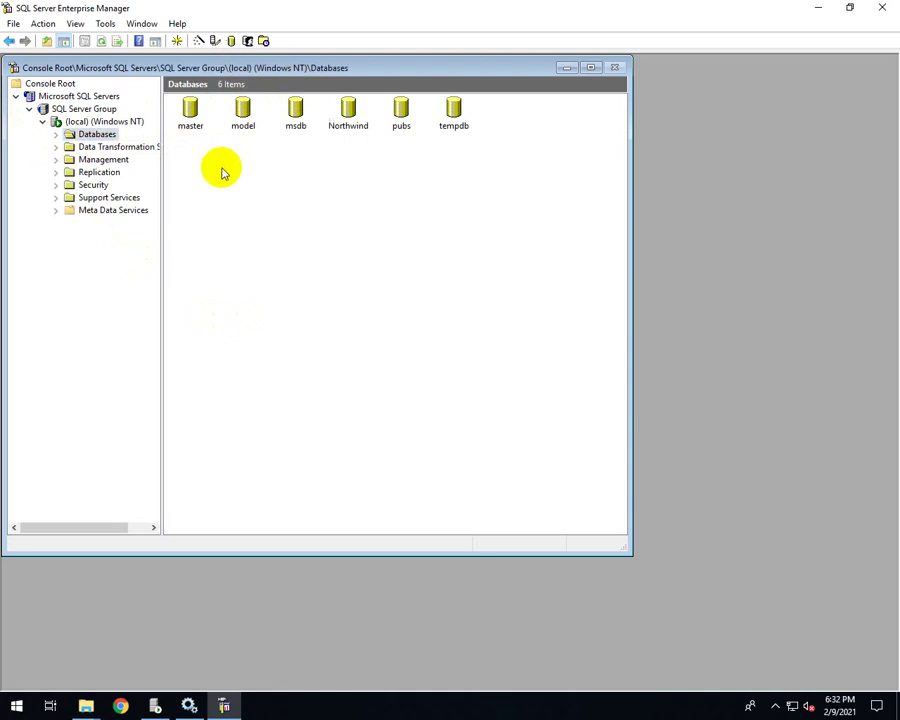
Create a new database named abc on the local server.
{"action": "right_click", "coordinate": [236, 170]}
{"action": "left_click", "coordinate": [249, 179]}
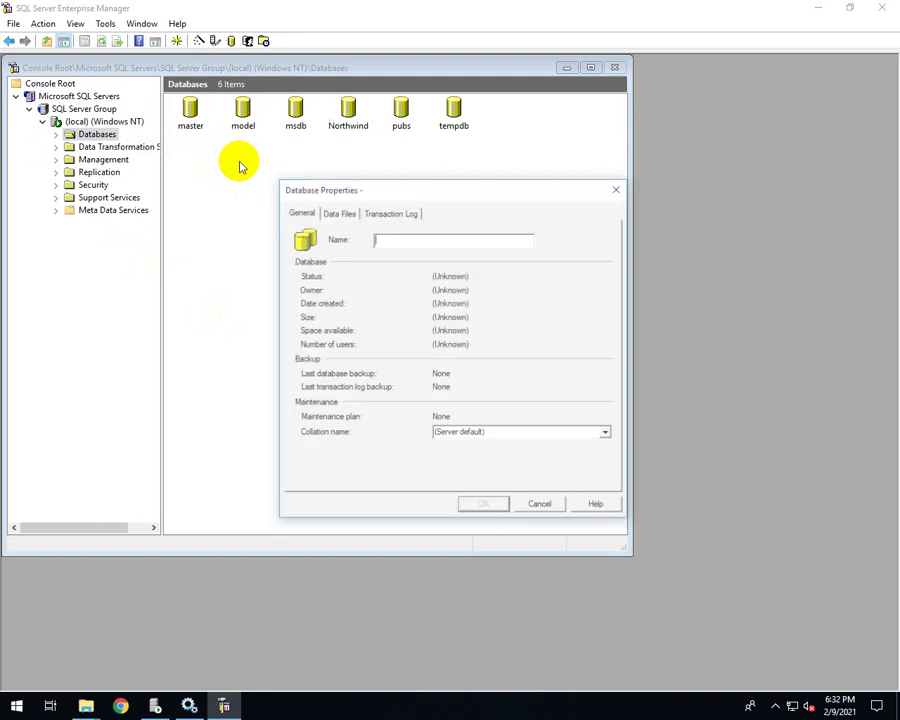
{"action": "type", "text": "a"}
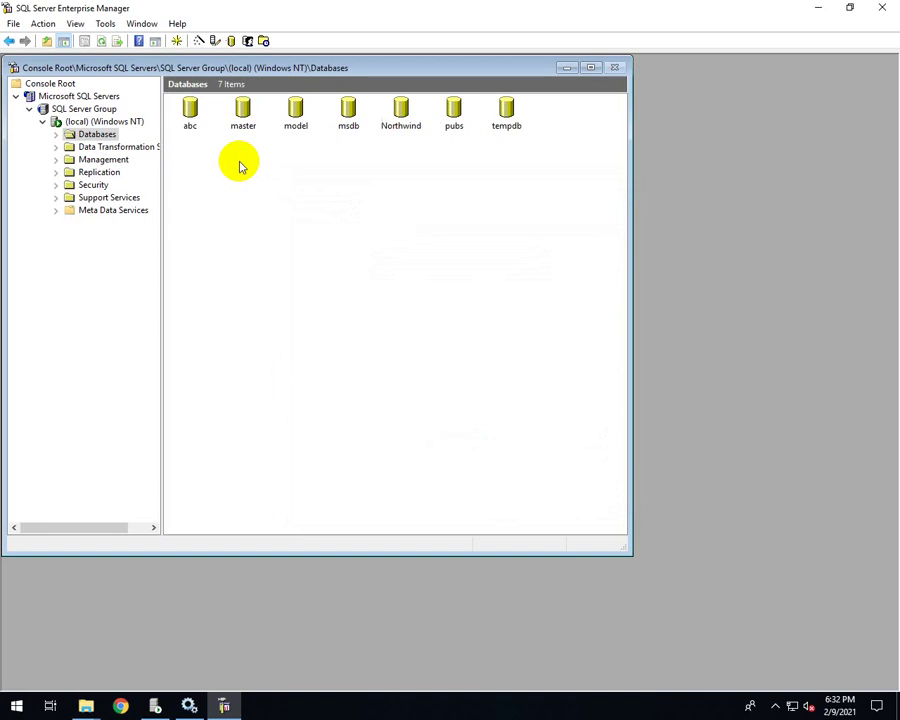
Minimize Enterprise Manager, close SQL Server Service Manager and refresh the desktop.
{"action": "left_click", "coordinate": [815, 7]}
{"action": "left_click", "coordinate": [534, 278]}
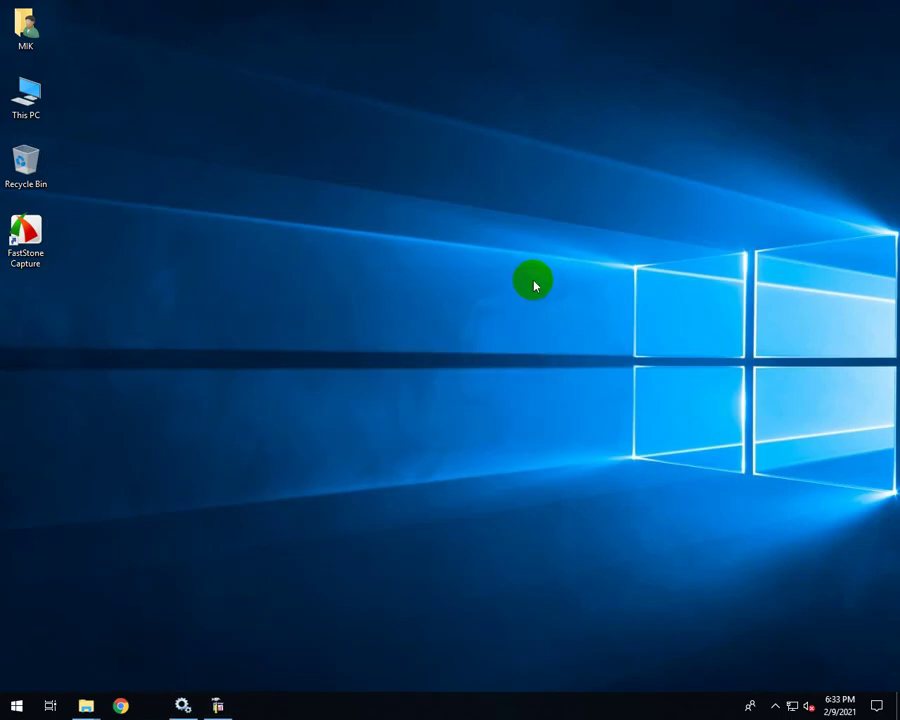
{"action": "right_click", "coordinate": [328, 138]}
{"action": "left_click", "coordinate": [357, 178]}
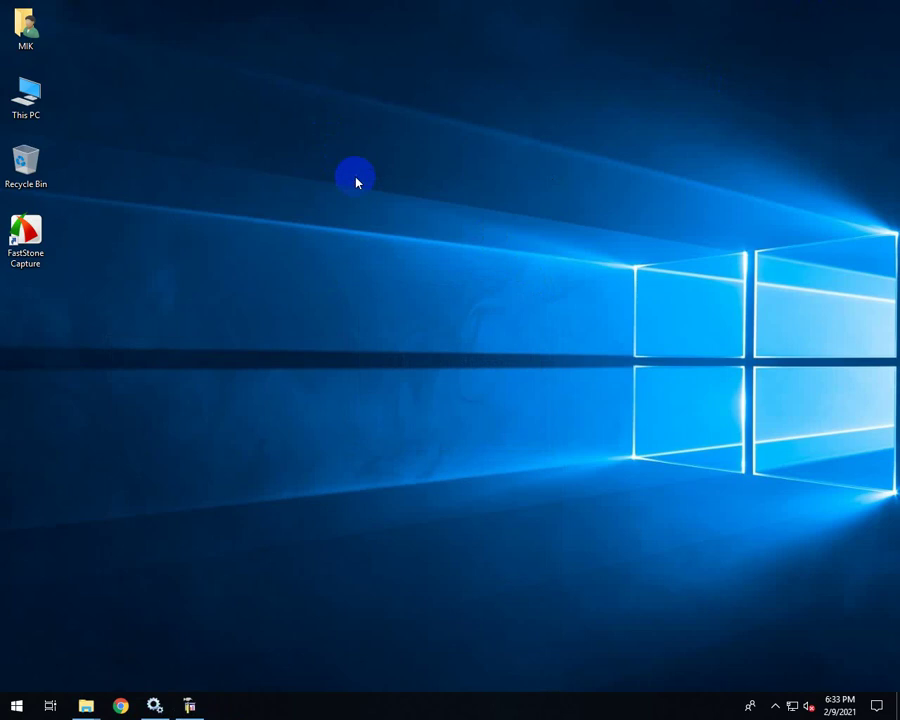